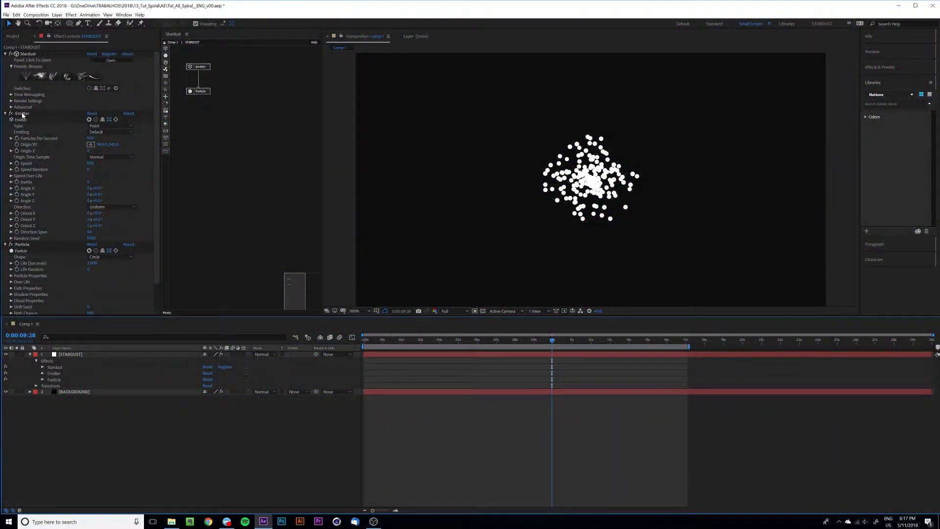
Set the Stardust emitter Direction to Directional and preview, reverting a trial Orient Z rotation
click(22, 114)
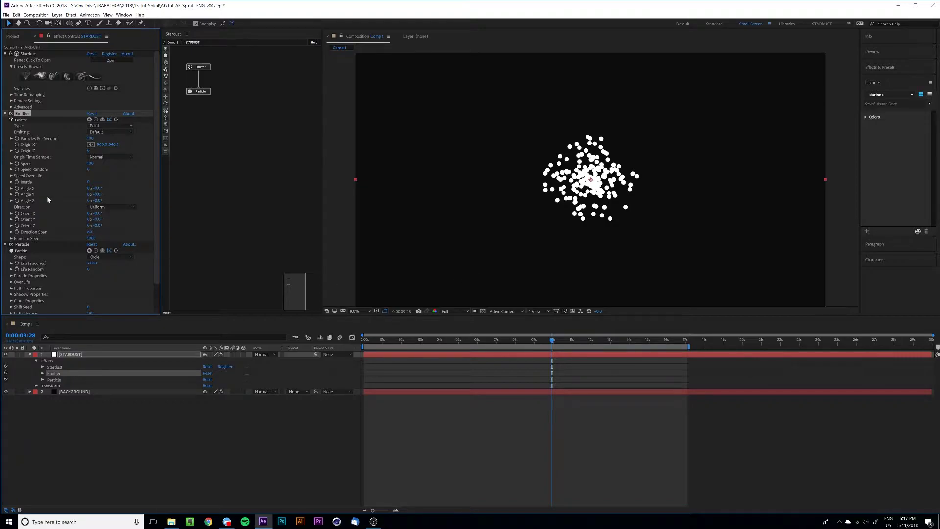
click(116, 207)
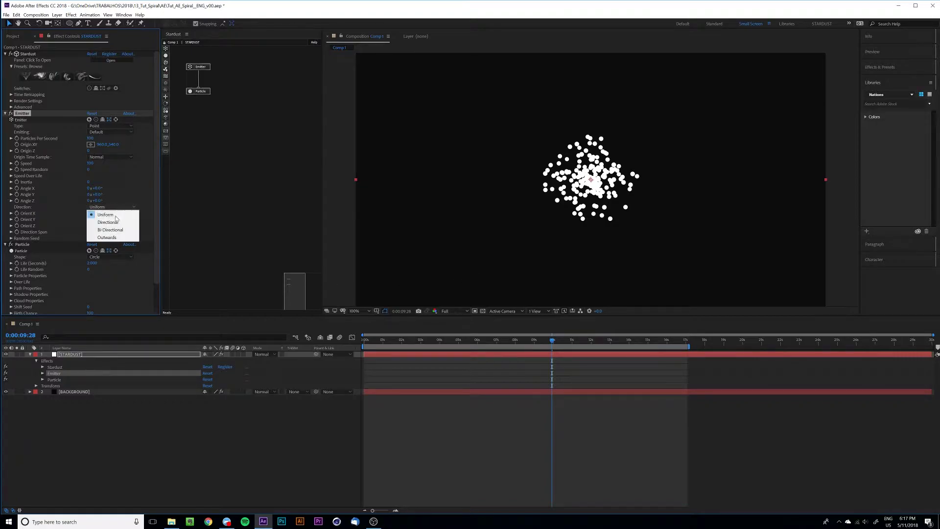
click(115, 223)
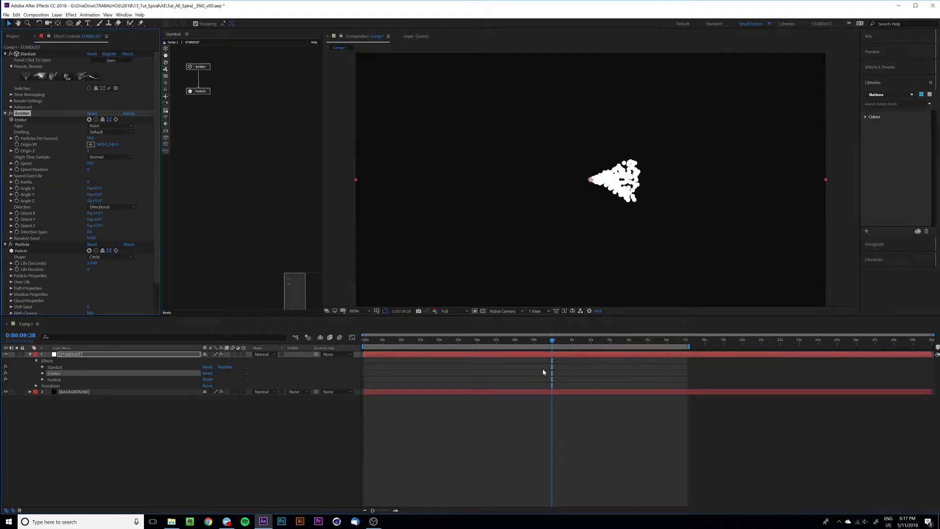
key(space)
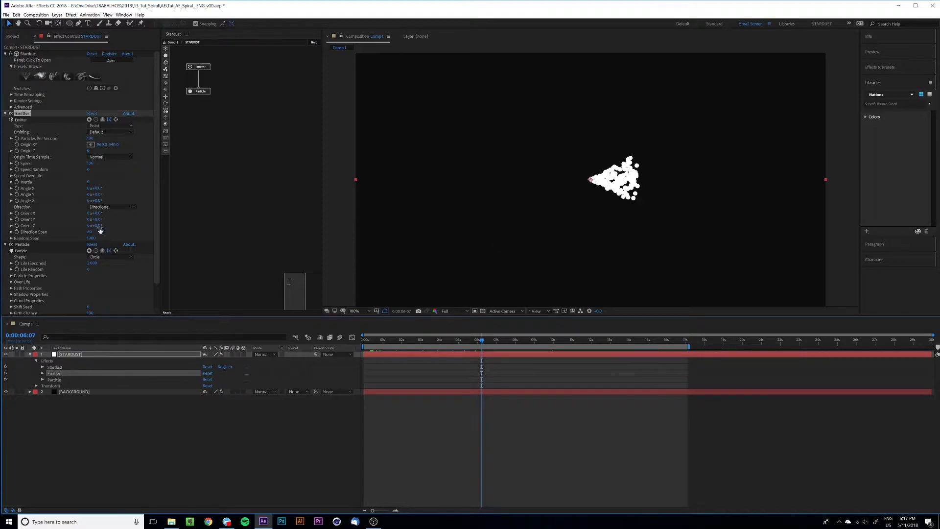
drag(96, 225, 356, 213)
key(ctrl+z)
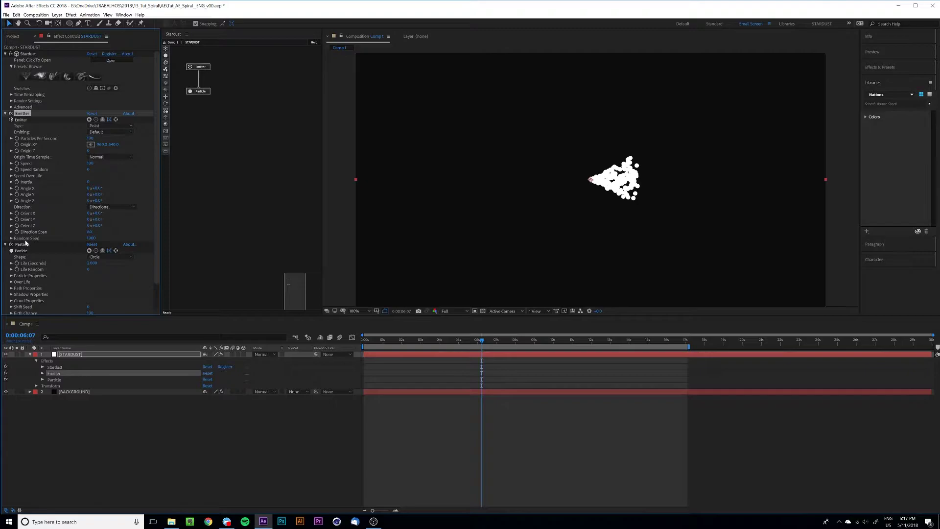
Add a time*300 expression to the emitter's Orient Z and preview the spiral
alt+click(16, 225)
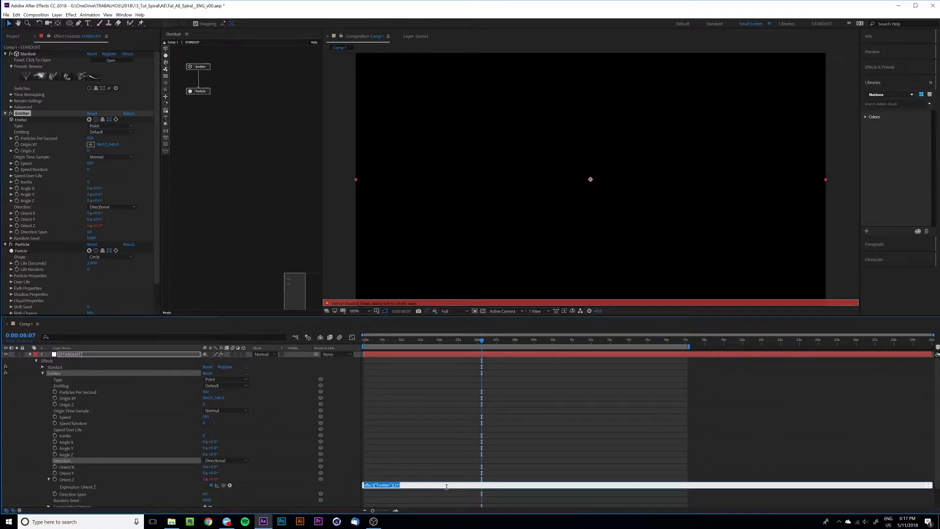
text(time*300)
click(413, 453)
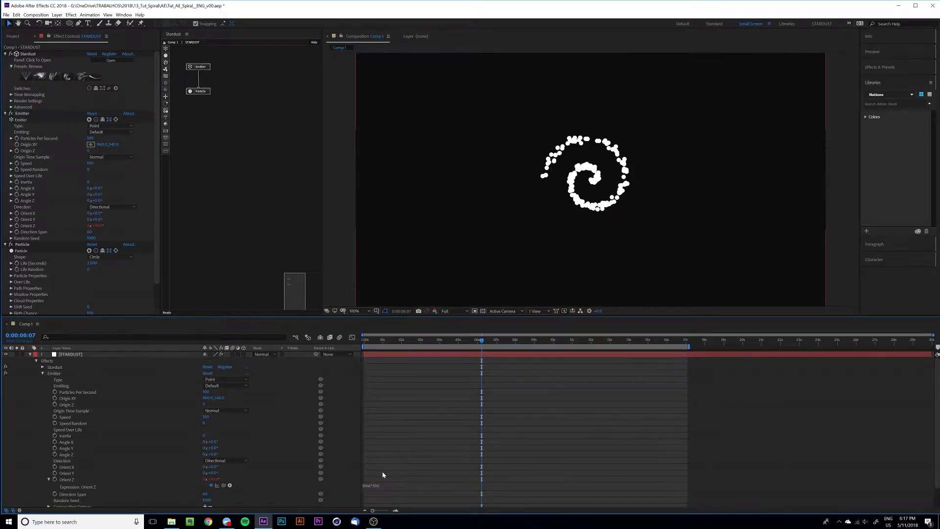
key(space)
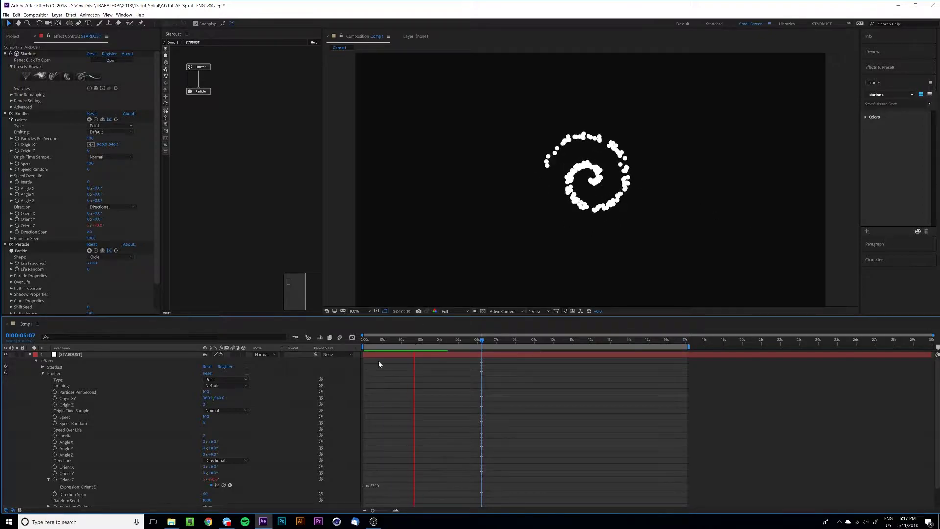
key(space)
key(space)
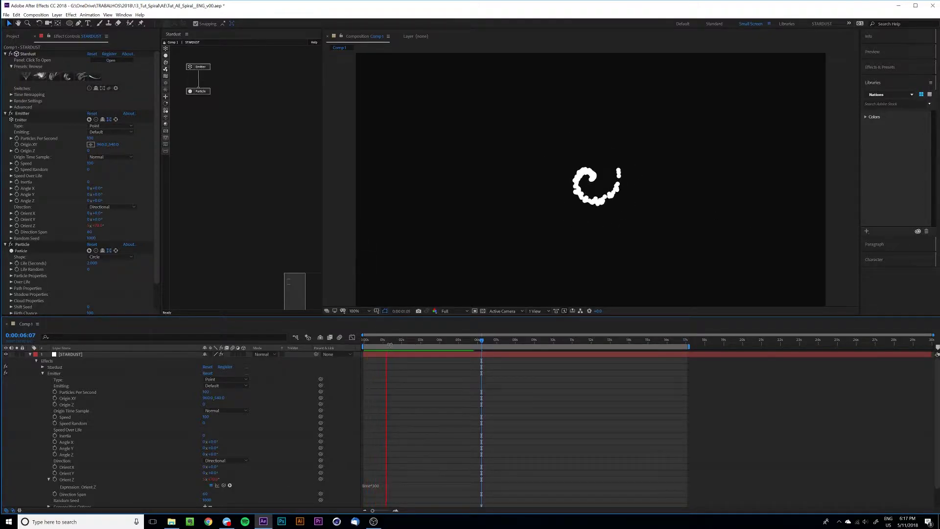
At 0:00:04:14, try pushing Origin Z back, then undo the change
drag(442, 342, 448, 341)
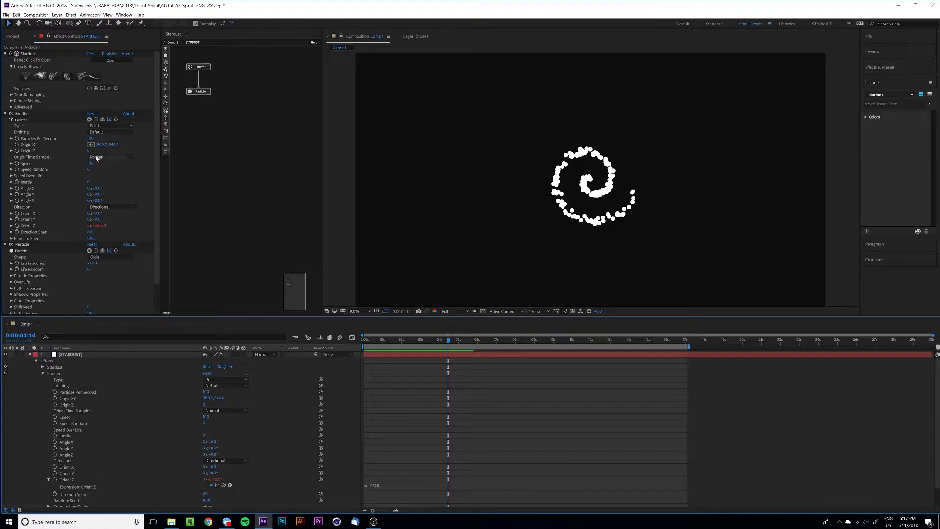
drag(89, 154, 197, 155)
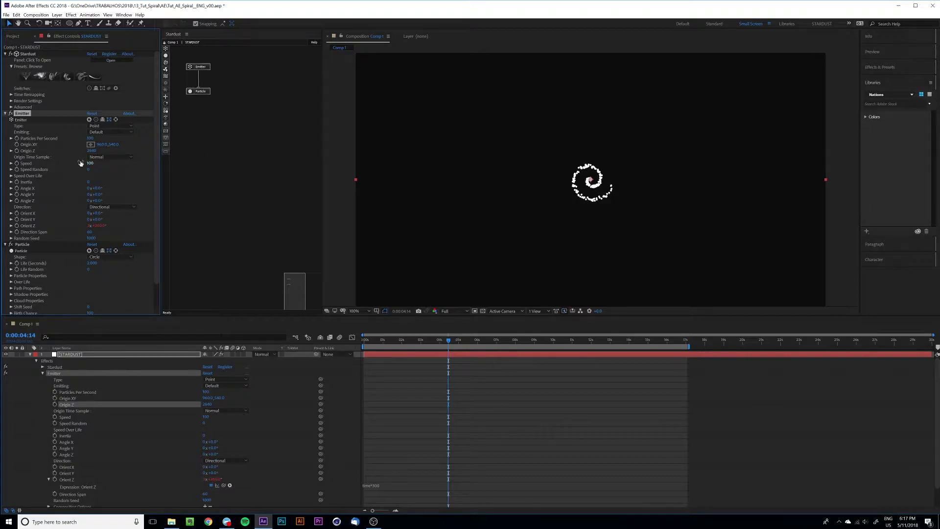
key(ctrl+z)
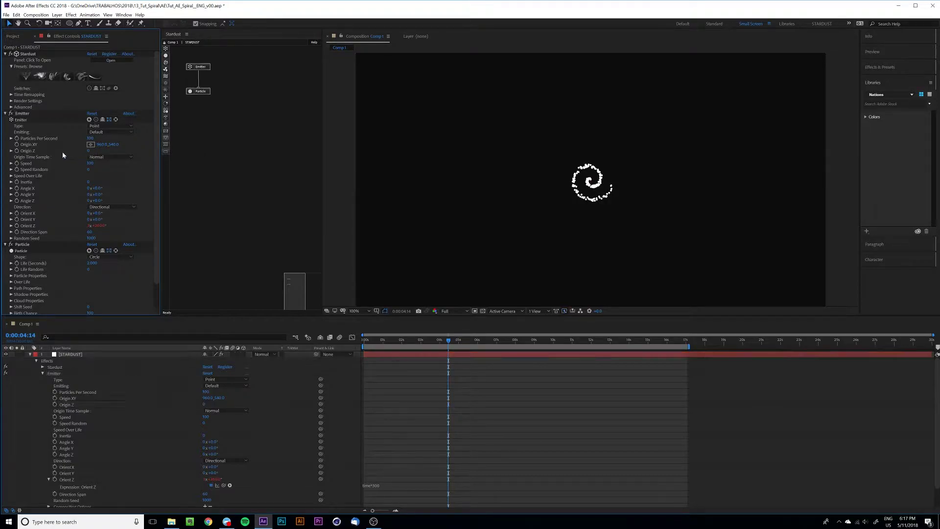
Give Origin Z the expression time*300 and preview the spiral receding in depth
alt+click(18, 153)
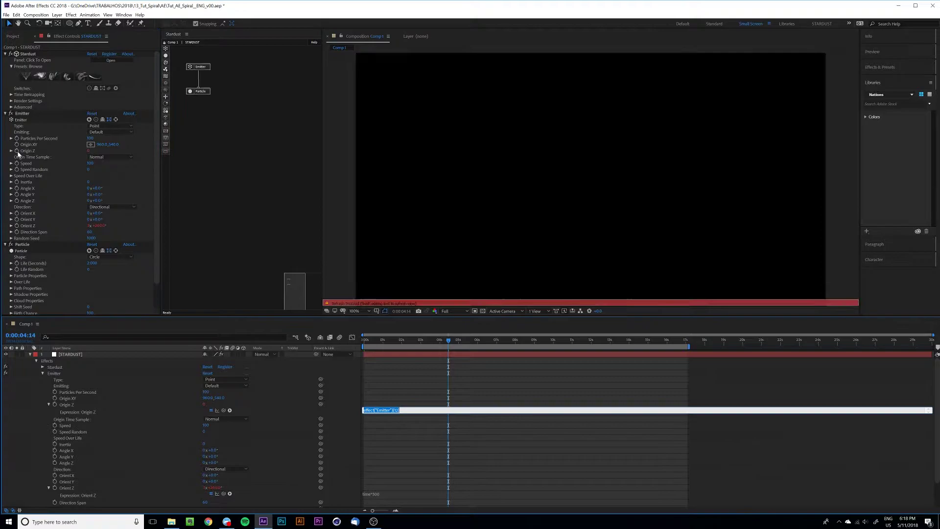
text(time*)
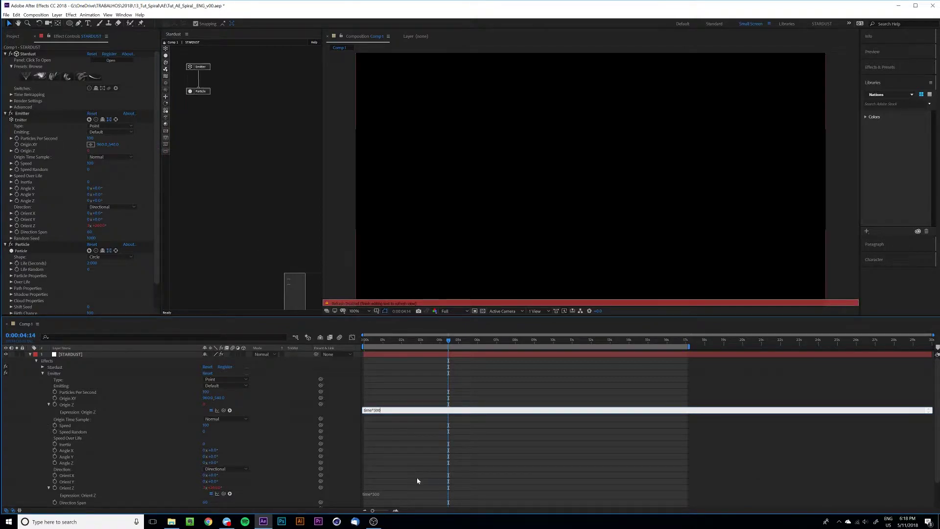
click(409, 446)
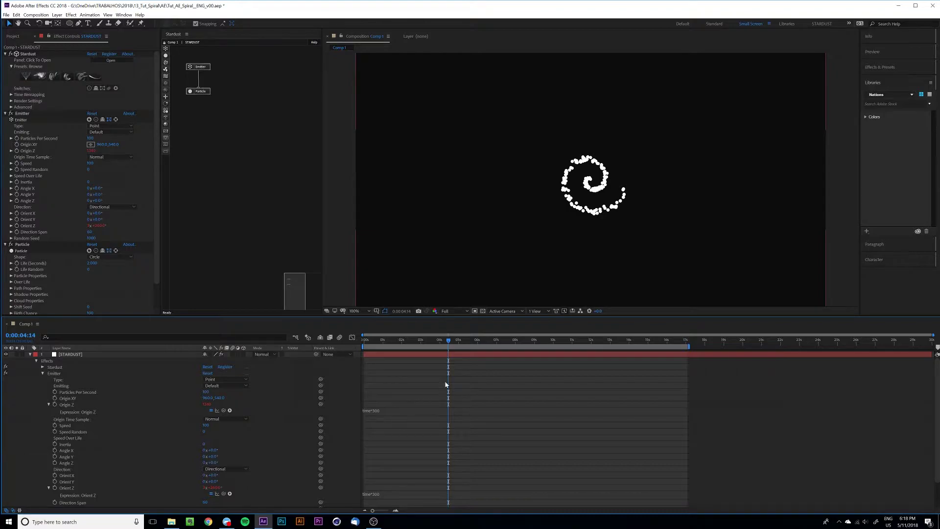
key(space)
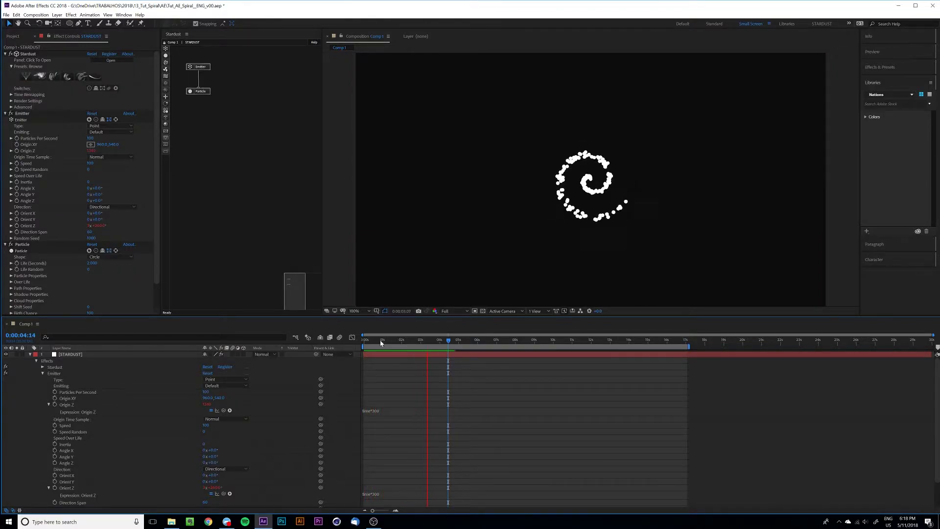
drag(381, 342, 465, 343)
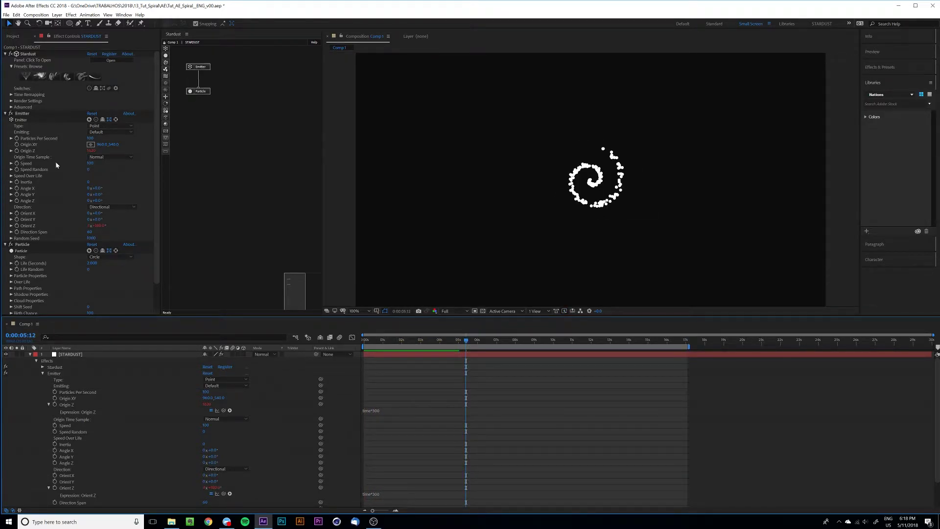
Raise the Emitter Speed and preview the wider spiral
mouse_move(89, 164)
mouse_down()
mouse_move(176, 164)
mouse_move(86, 164)
mouse_move(95, 163)
mouse_up()
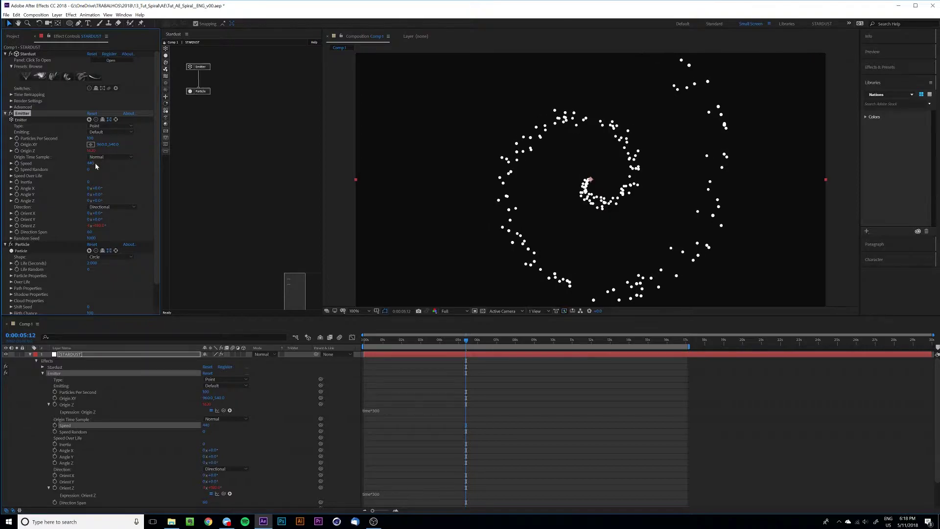
key(space)
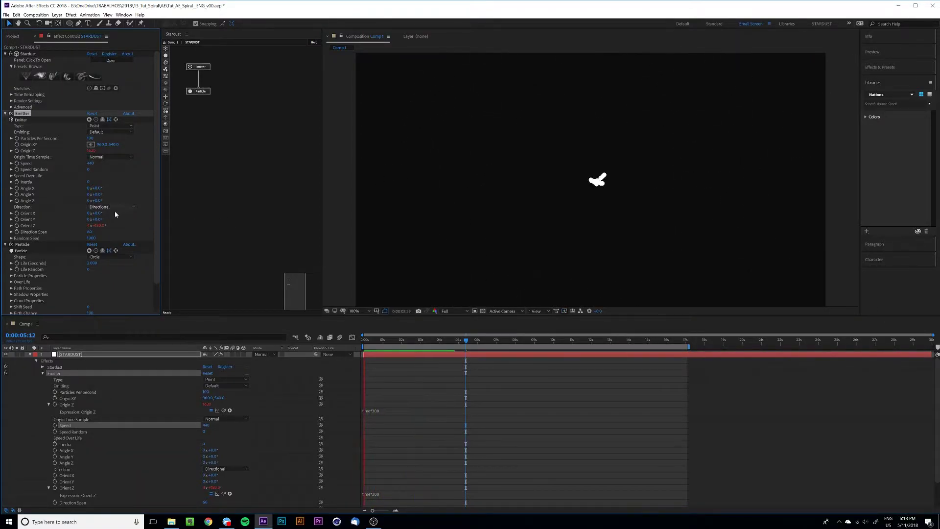
key(space)
Set Direction Span to 0, then to 10, and preview the result
drag(89, 232, 90, 236)
click(89, 233)
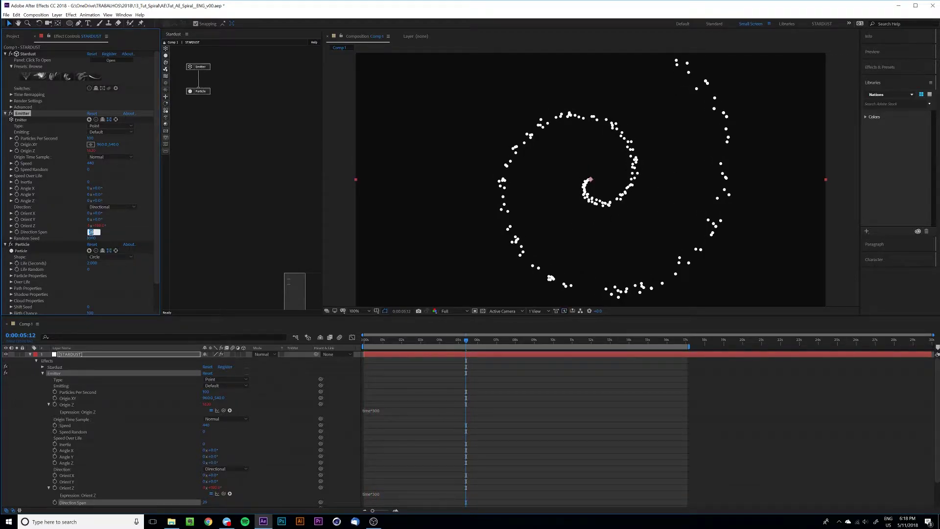
text(0)
key(Return)
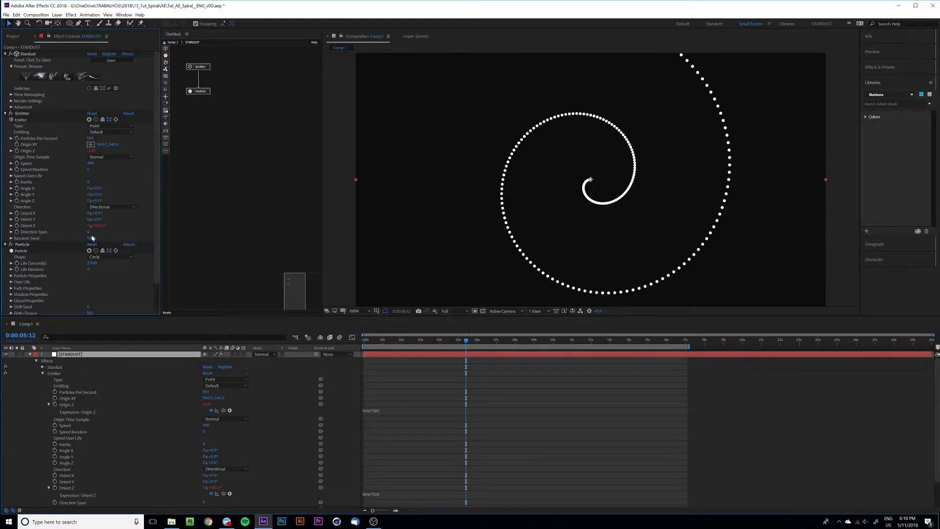
click(89, 232)
text(10)
key(Return)
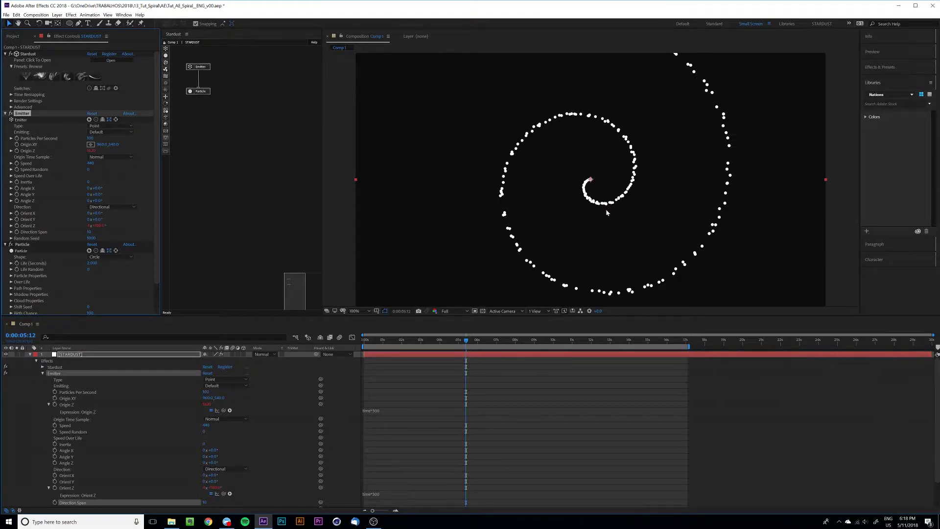
key(space)
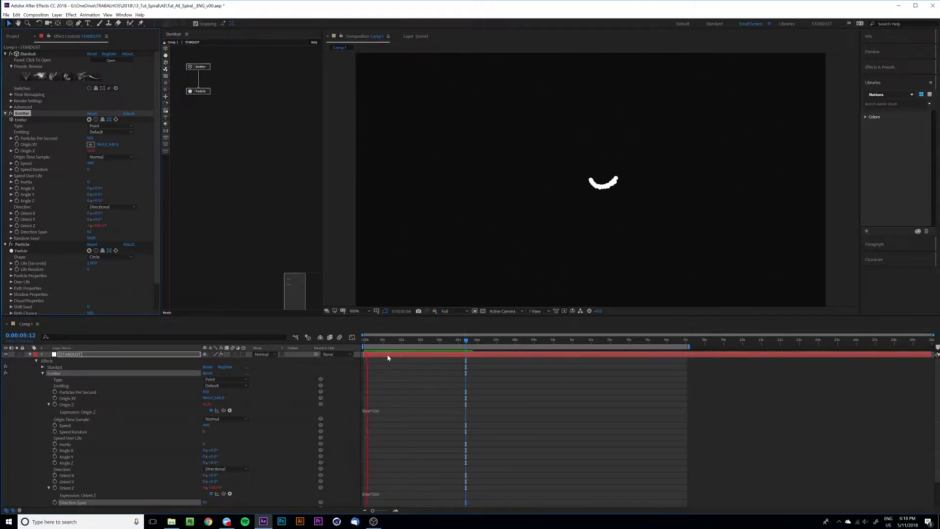
key(space)
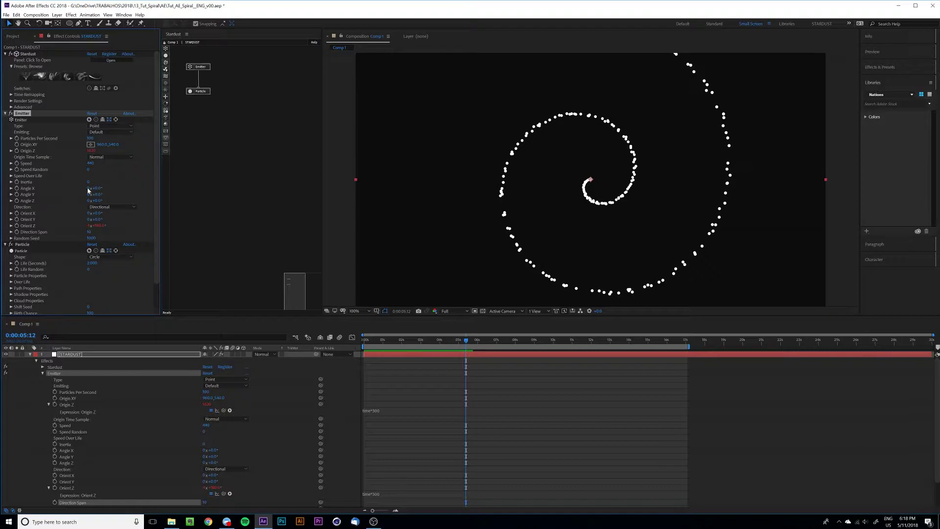
Set Particle Size to 5 with Size Random and Use Texture Ratio, colour Random From Gradient
scroll(105, 236, down, 1)
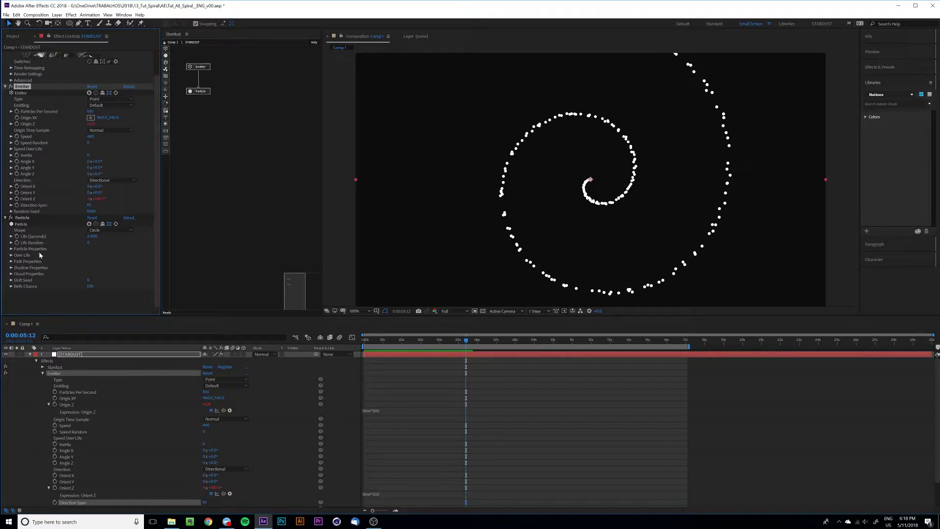
click(11, 249)
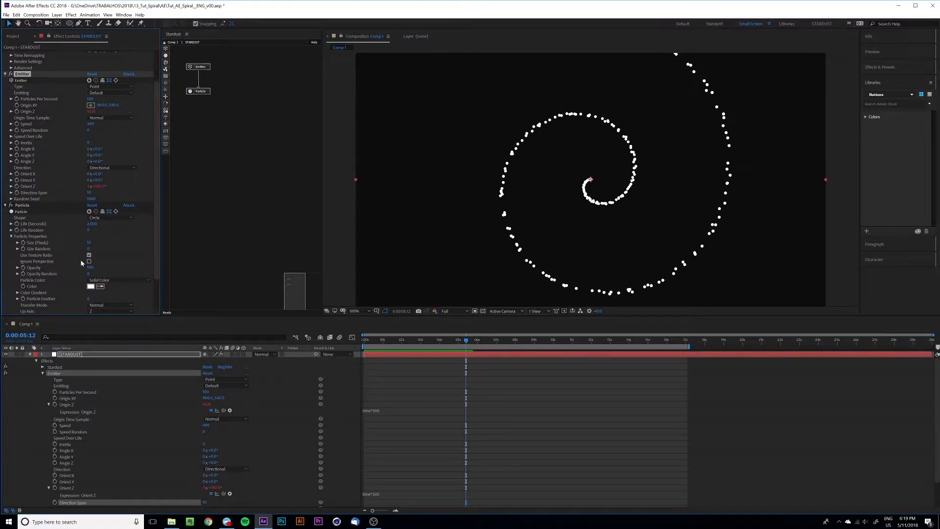
scroll(81, 262, down, 1)
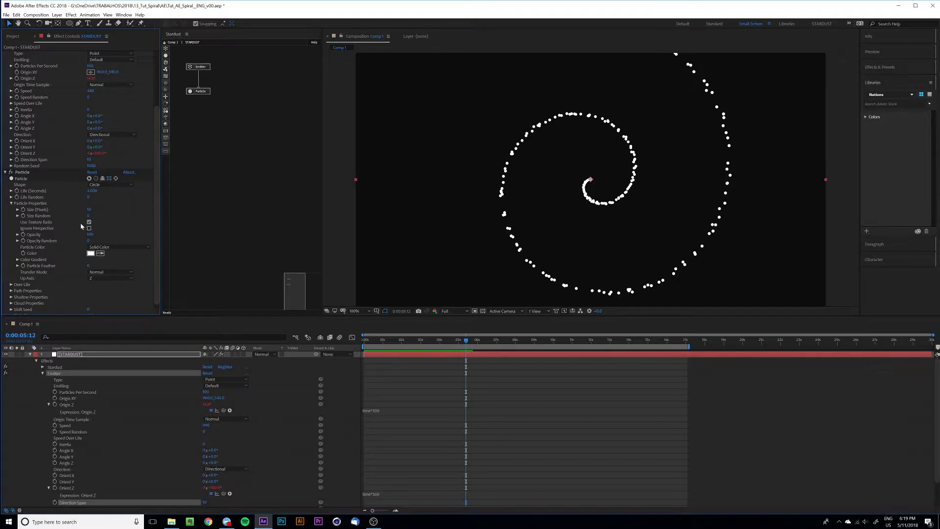
click(89, 209)
text(5)
key(Return)
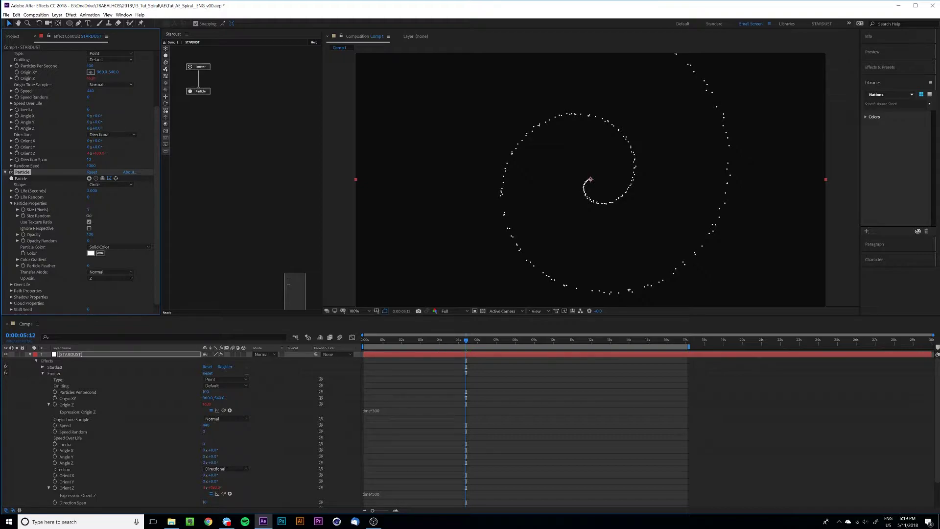
drag(89, 215, 91, 215)
drag(88, 211, 89, 214)
click(89, 221)
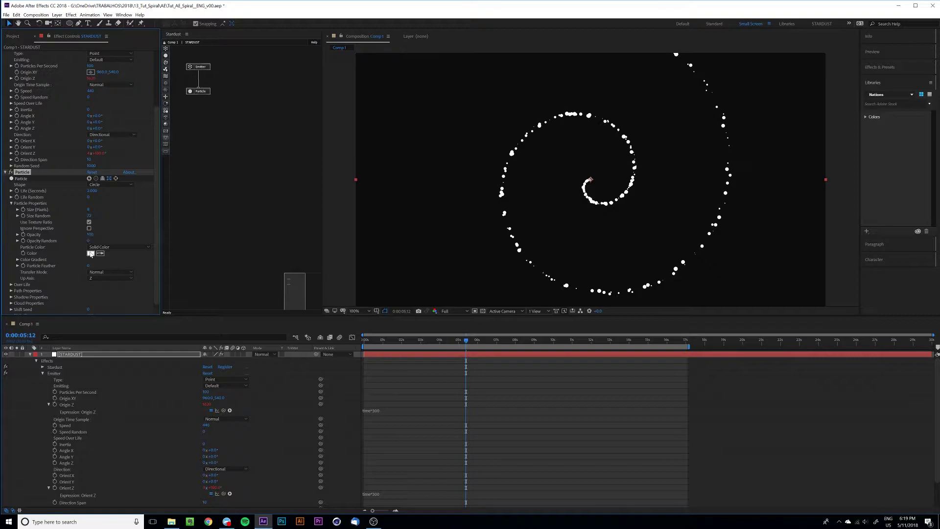
click(110, 247)
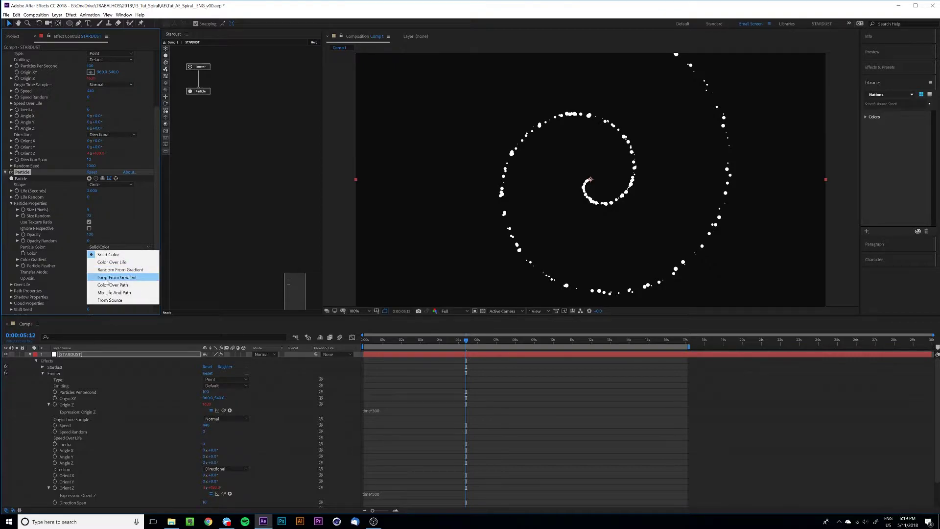
click(110, 270)
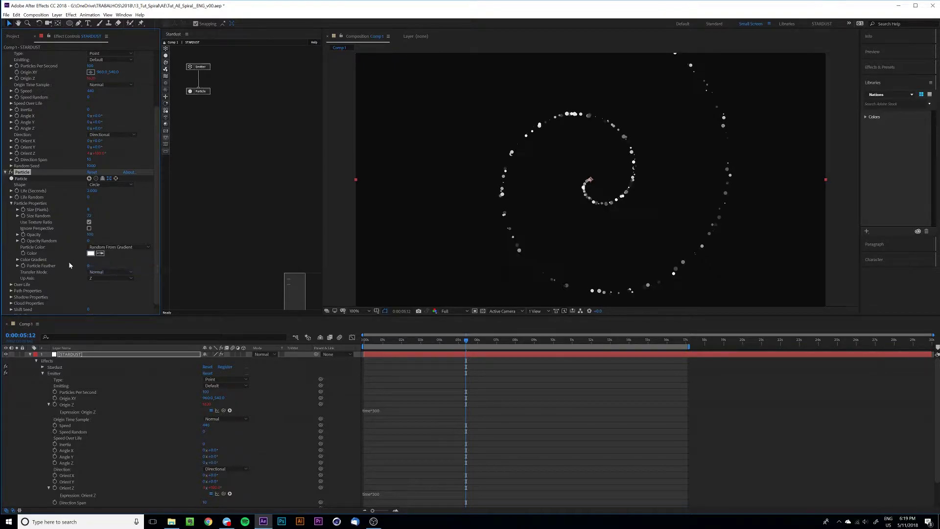
Set the Color Gradient's left stop to bright magenta
click(18, 259)
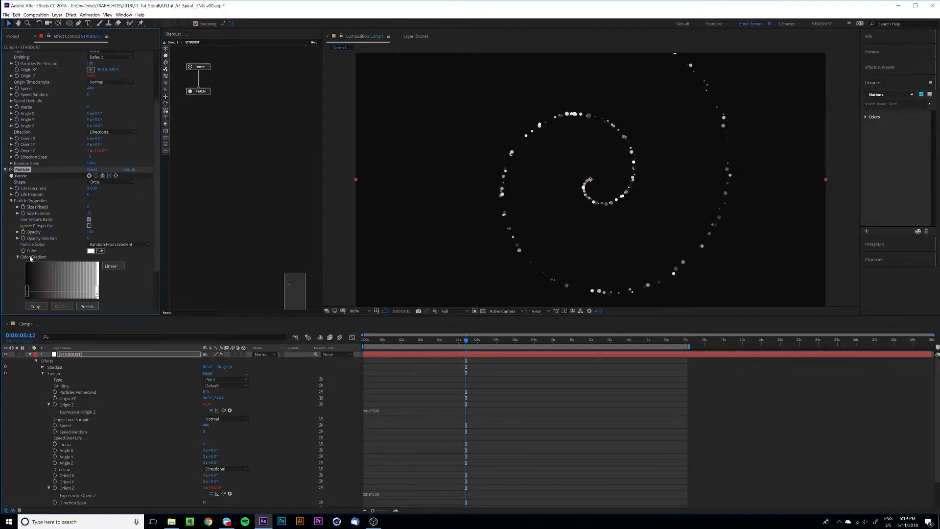
double_click(26, 294)
click(179, 222)
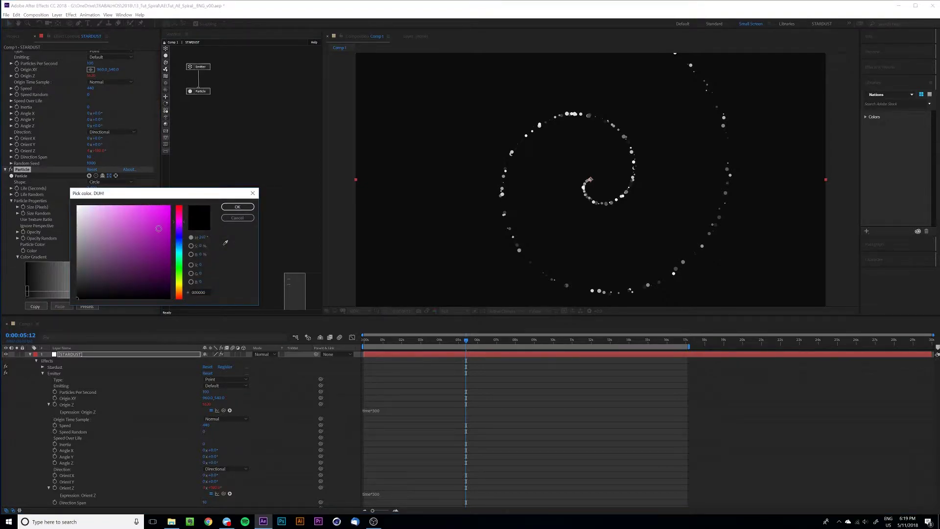
drag(158, 228, 170, 205)
click(238, 207)
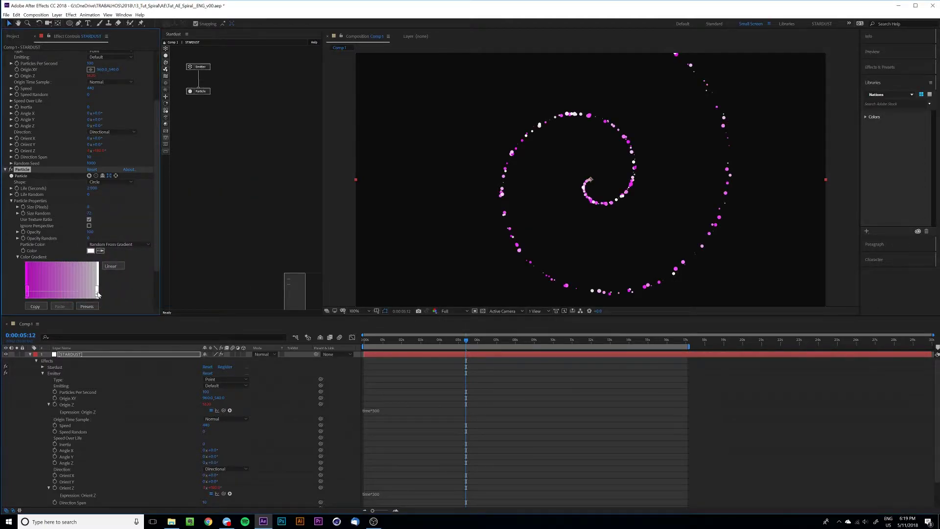
Set the gradient's right stop to cyan and preview the magenta-cyan spiral
double_click(97, 293)
click(182, 257)
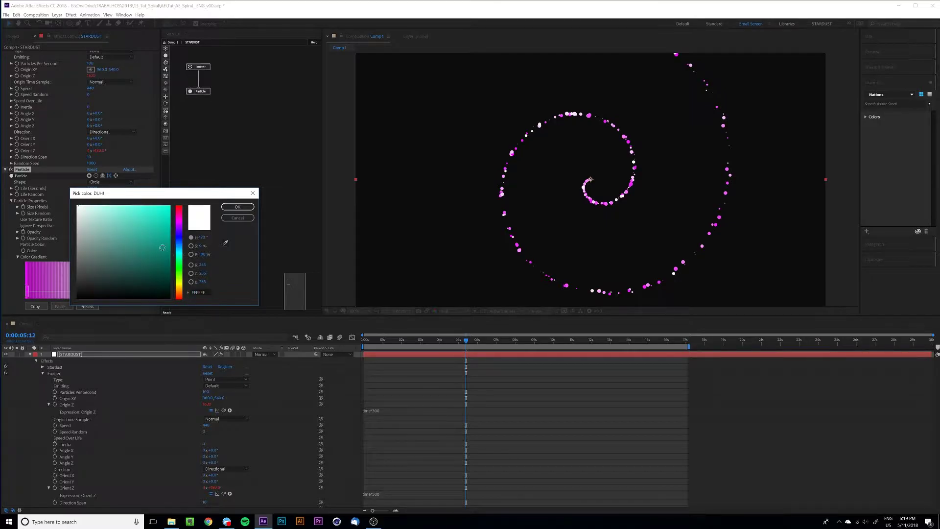
click(162, 247)
click(237, 207)
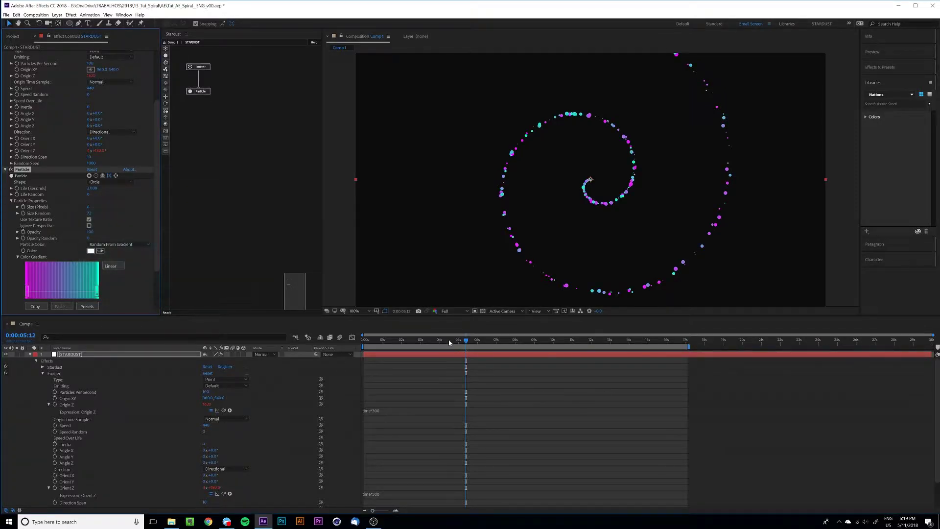
key(space)
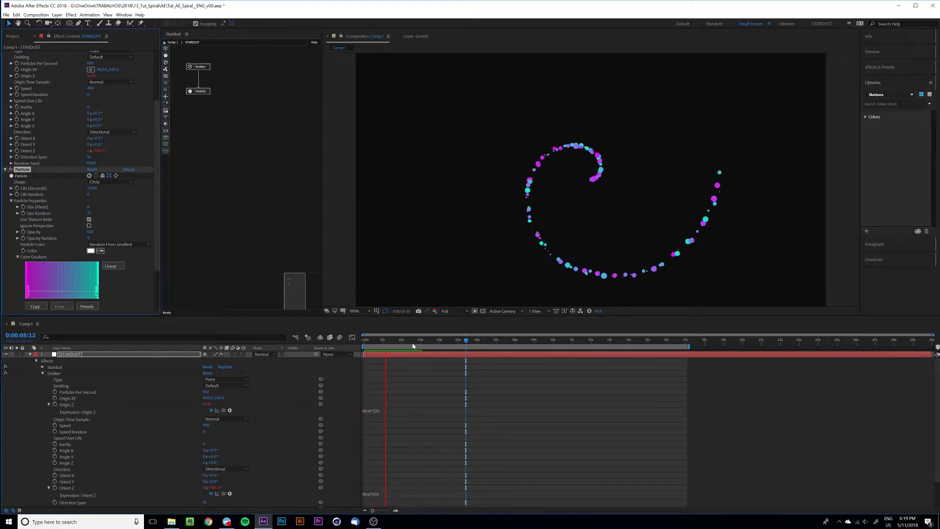
key(space)
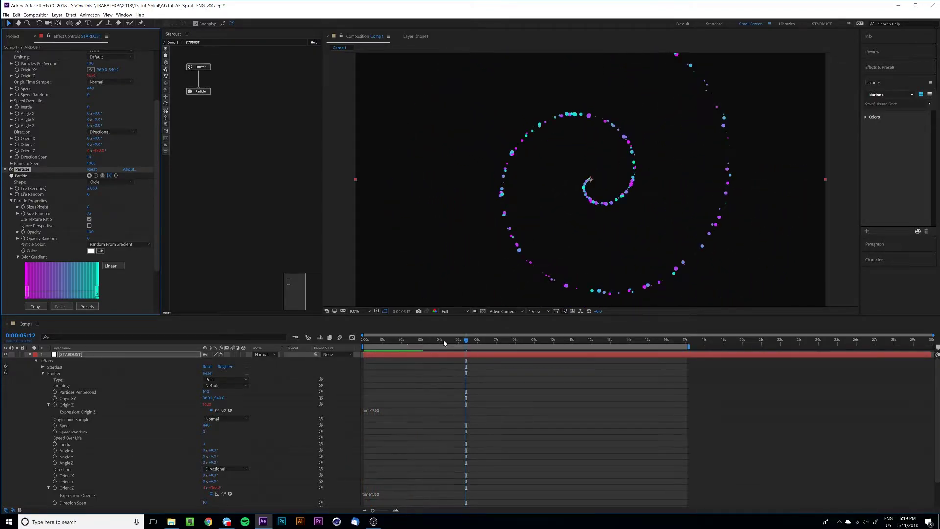
Apply the Fade Out Bezier preset to the Over Life Size curve
key(Page_Up)
key(Page_Up)
key(Page_Up)
key(Page_Up)
scroll(114, 253, down, 2)
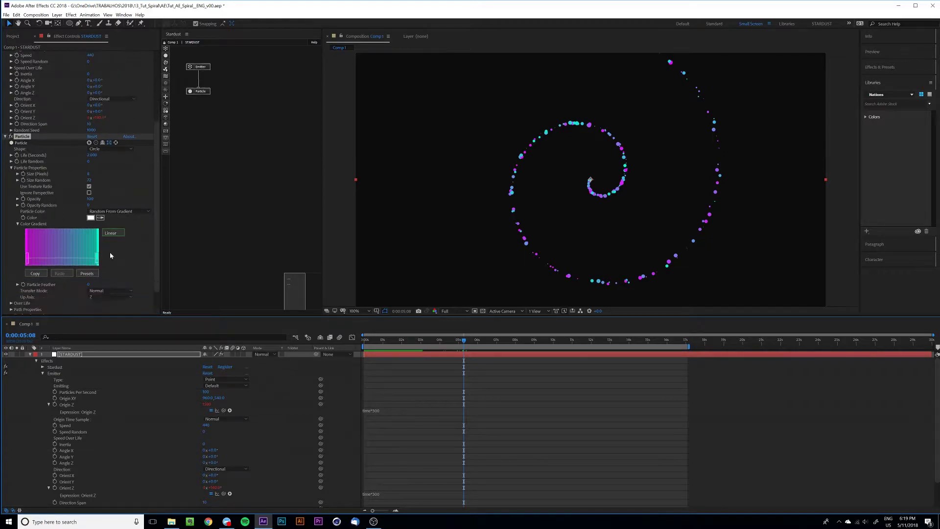
scroll(22, 301, down, 1)
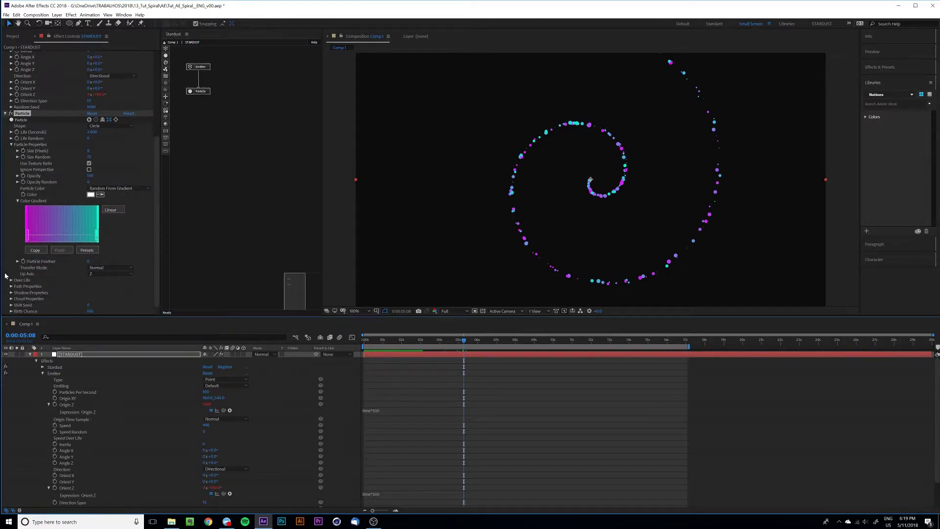
click(12, 281)
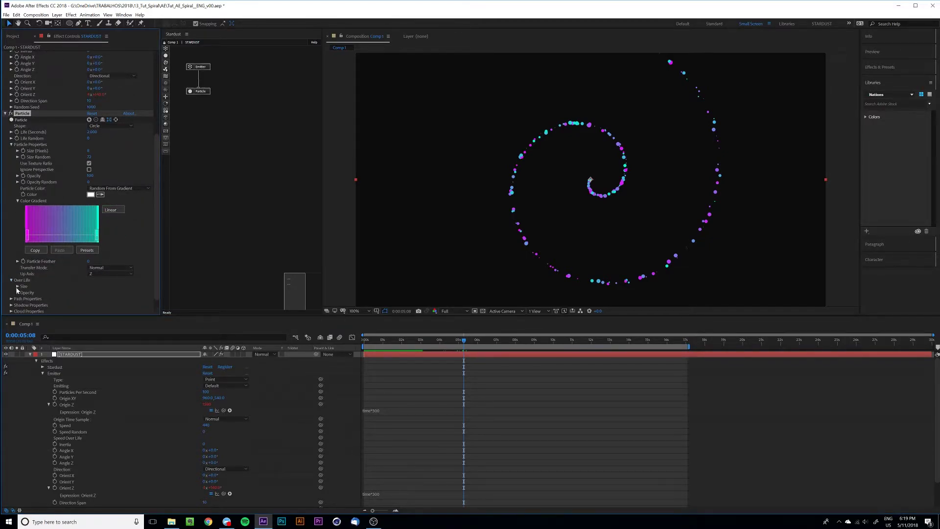
click(18, 287)
scroll(33, 284, down, 1)
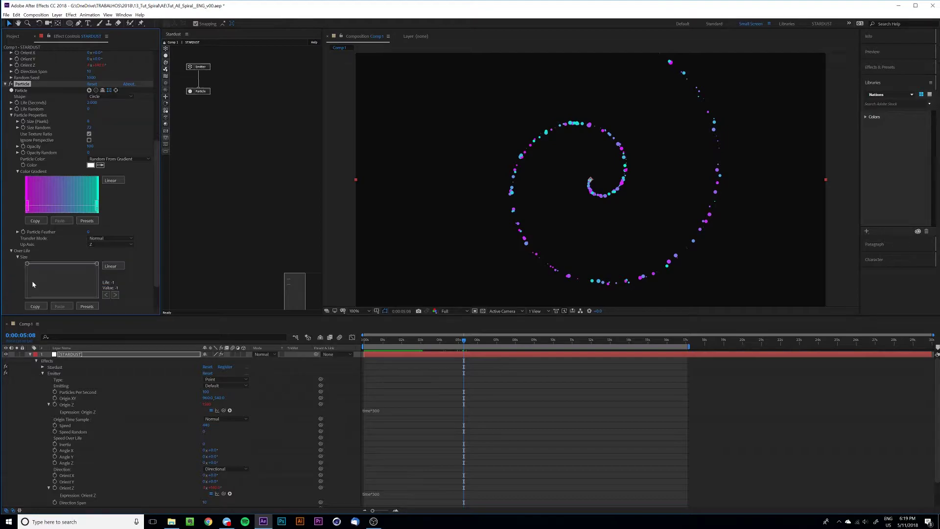
click(85, 306)
click(623, 230)
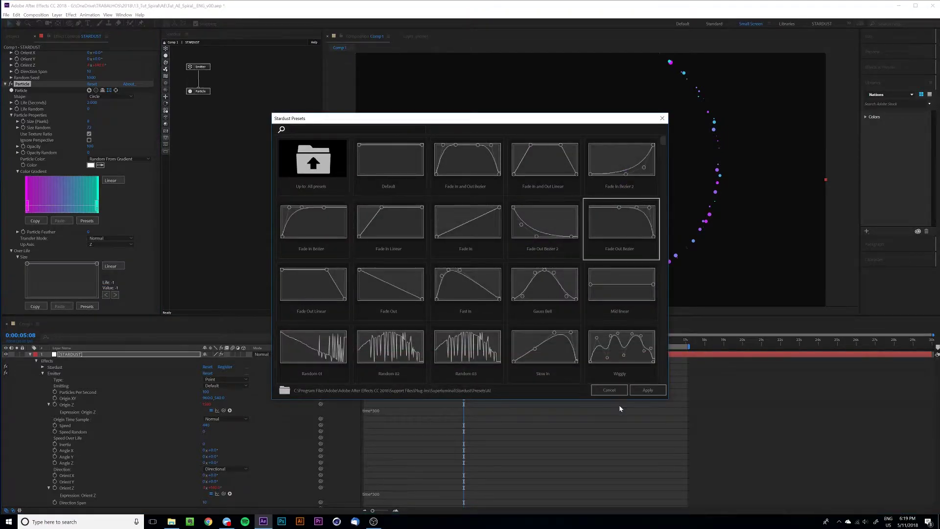
click(647, 390)
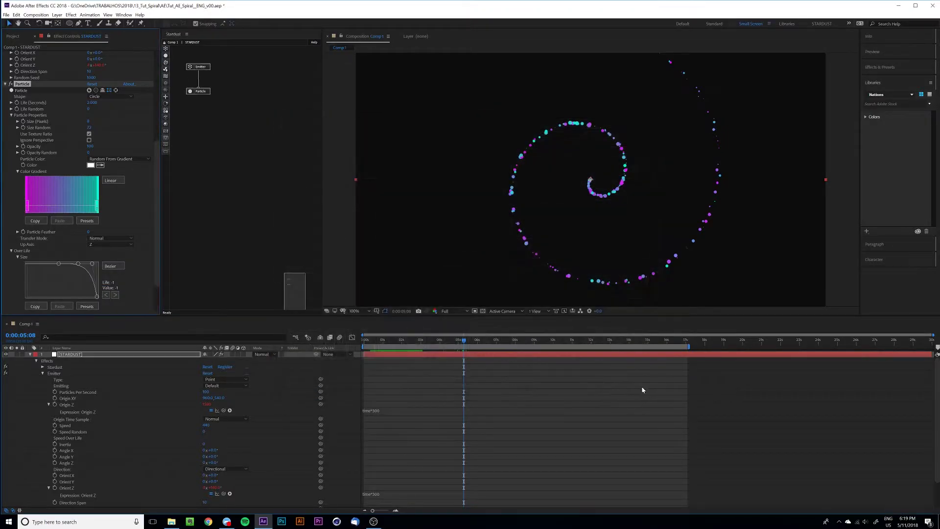
Set Particle Life to 5 seconds, previewing from around the 3-second mark
click(421, 343)
key(space)
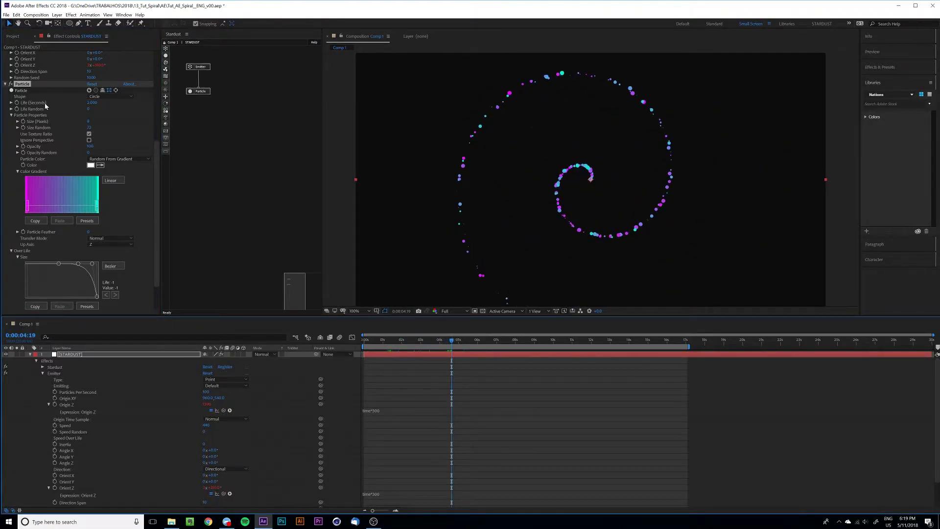
click(92, 102)
text(5)
key(Return)
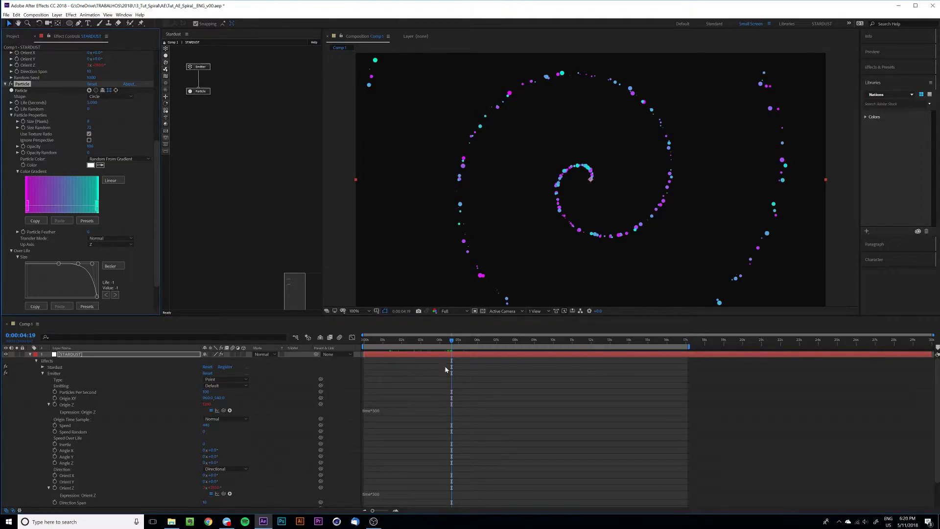
drag(447, 344, 418, 337)
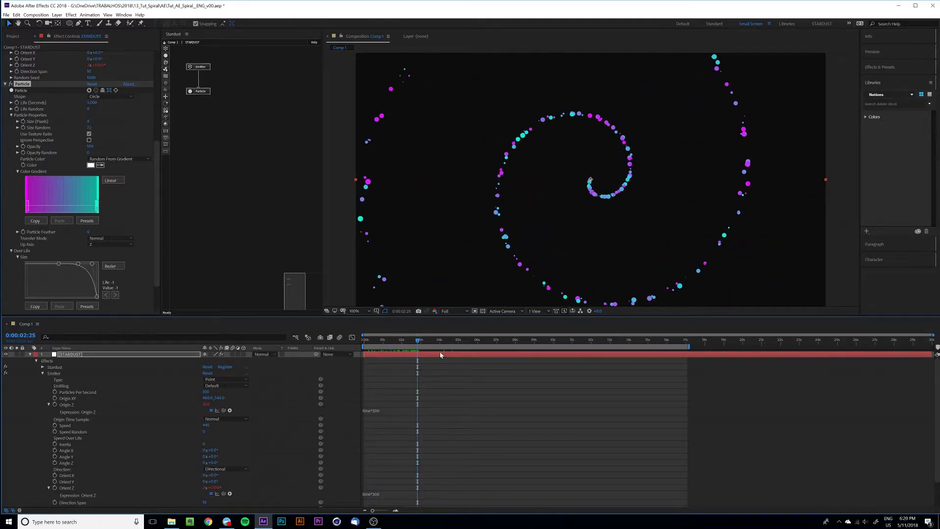
drag(418, 345, 425, 346)
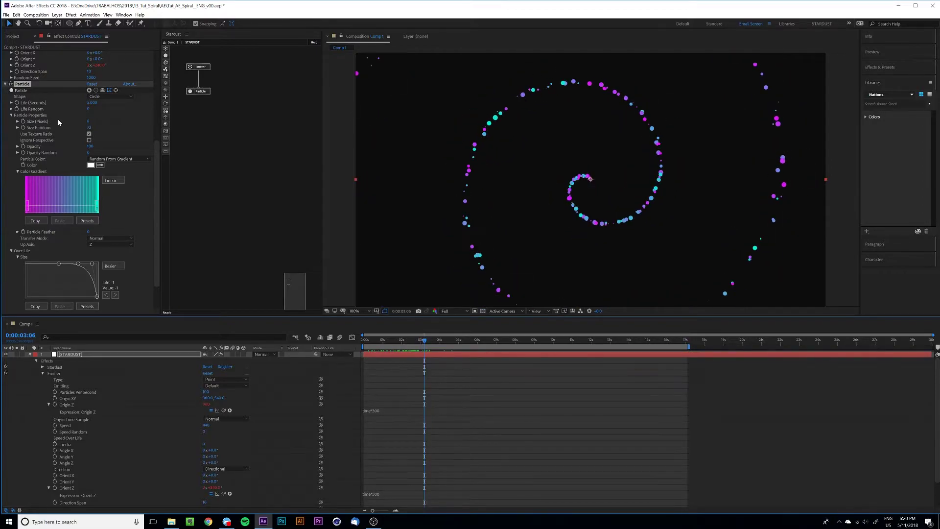
Lower the Emitter Speed from 440 and preview the tighter spiral
scroll(58, 119, up, 5)
scroll(64, 116, up, 3)
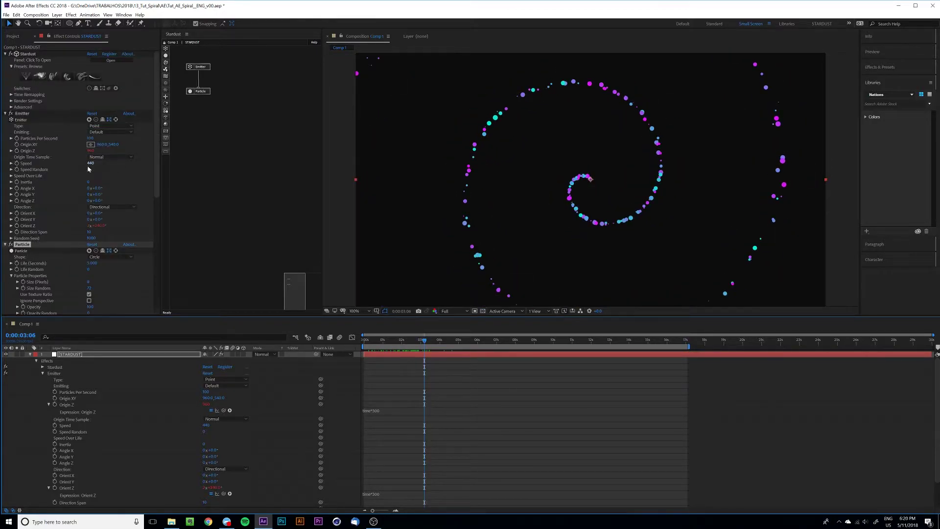
drag(90, 163, 134, 165)
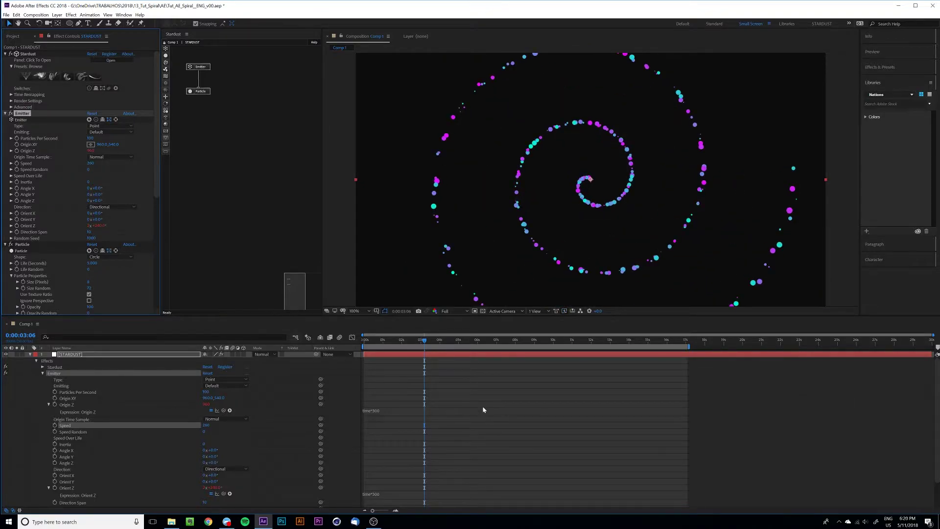
key(space)
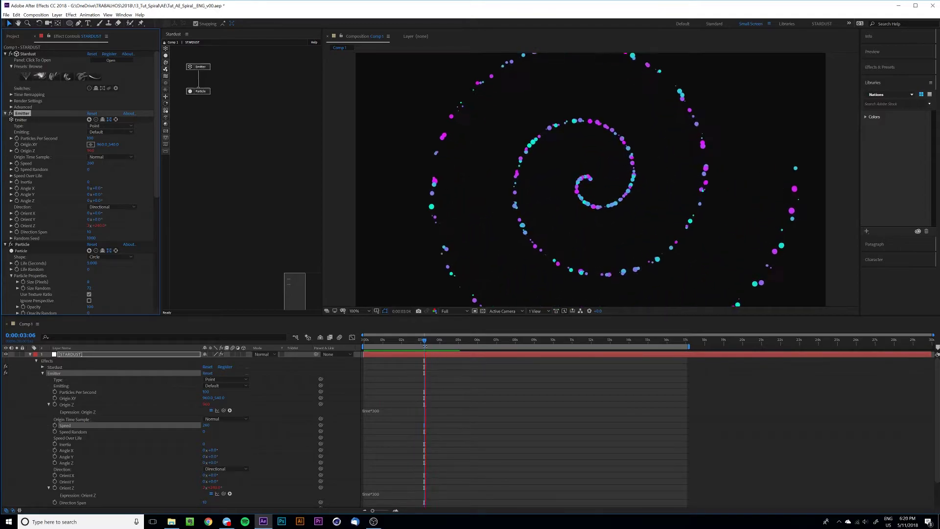
drag(423, 345, 445, 346)
Drag the Opacity over-life curve down so particles fade out at end of life
scroll(99, 242, down, 8)
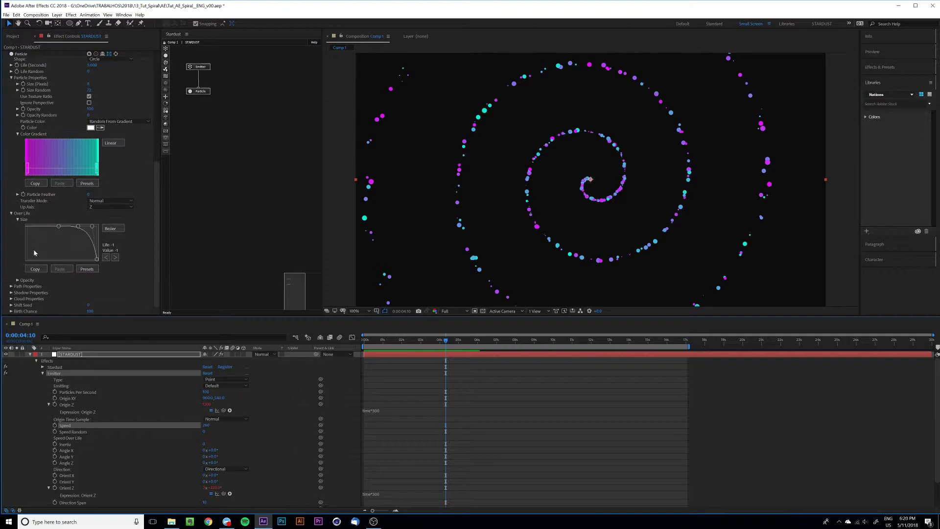
click(18, 280)
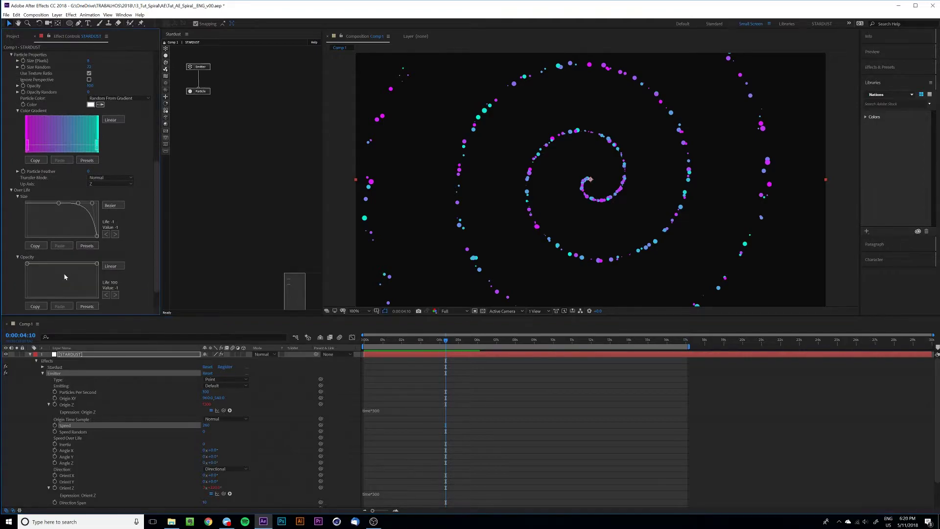
drag(98, 267, 102, 313)
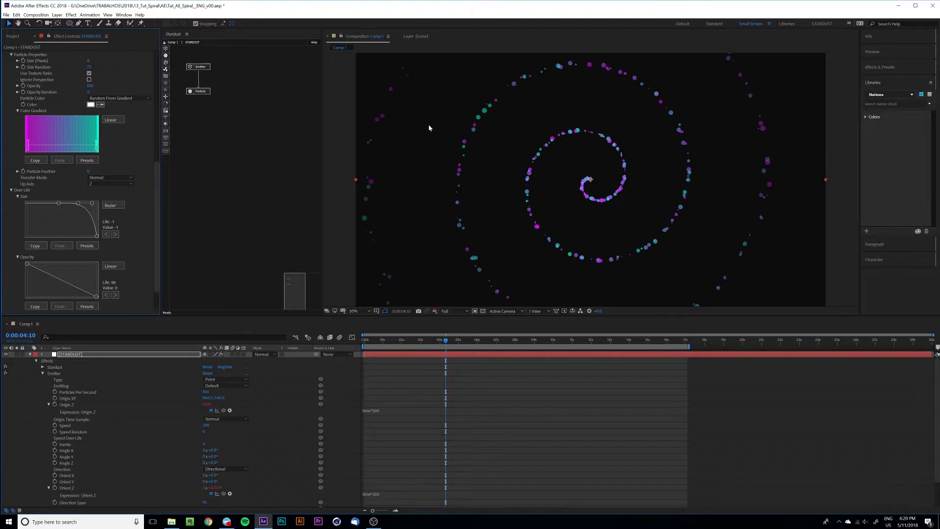
Move the Emitter node down to sit just above the Particle node
scroll(427, 124, down, 4)
scroll(537, 157, up, 4)
drag(198, 67, 204, 91)
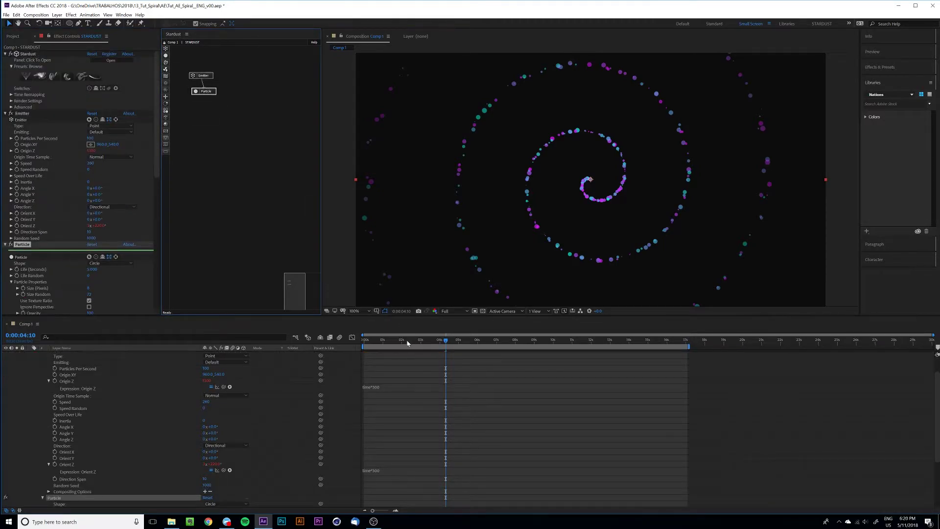
Add a Replica node under the Particle node and begin editing its replica count
drag(372, 339, 449, 341)
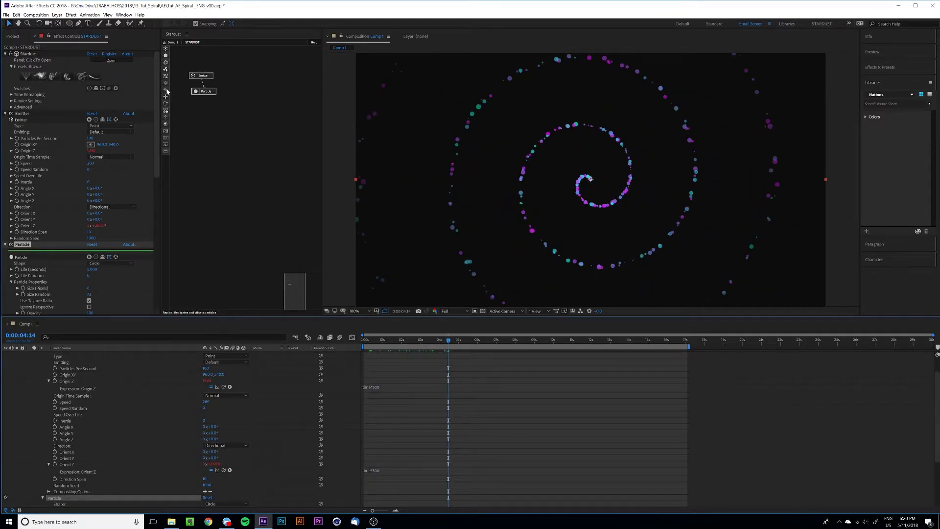
drag(167, 92, 201, 110)
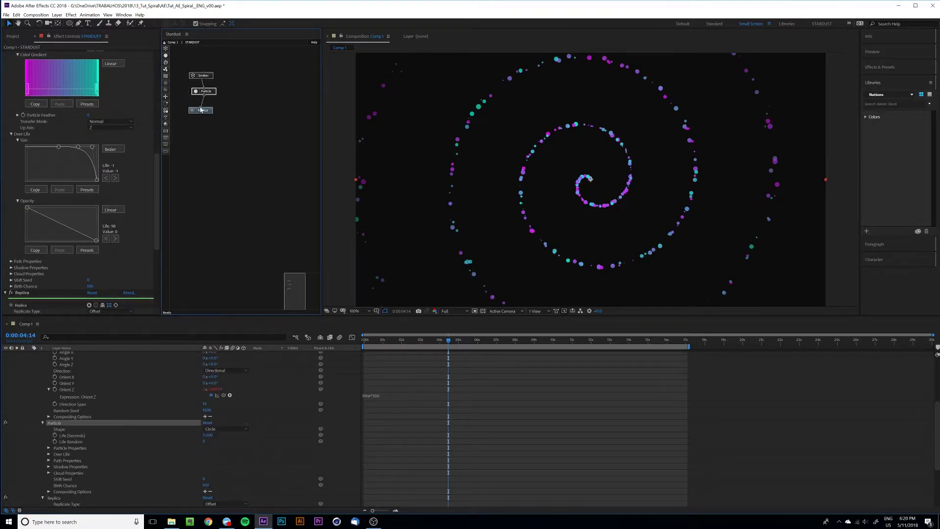
click(201, 110)
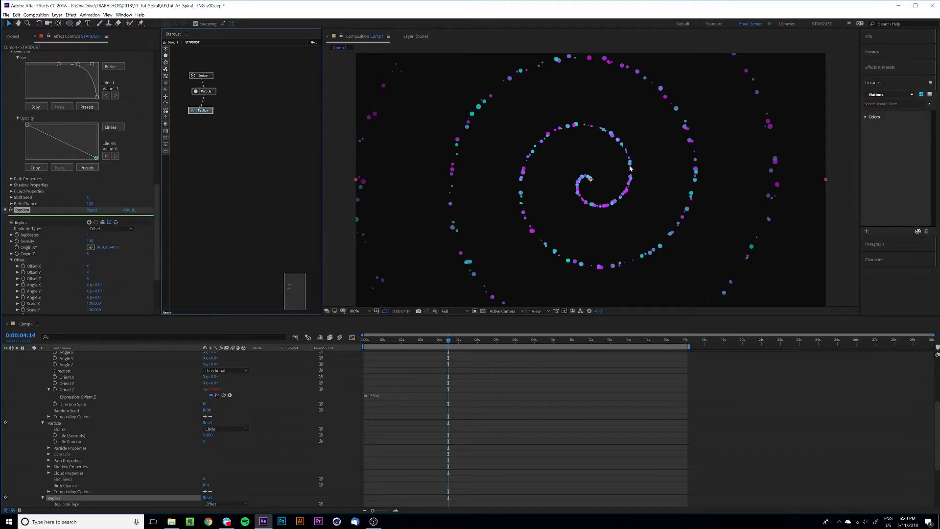
click(88, 234)
Set Replicates to 5, adjust the Z offset angle, and preview the spiral
text(5)
key(Return)
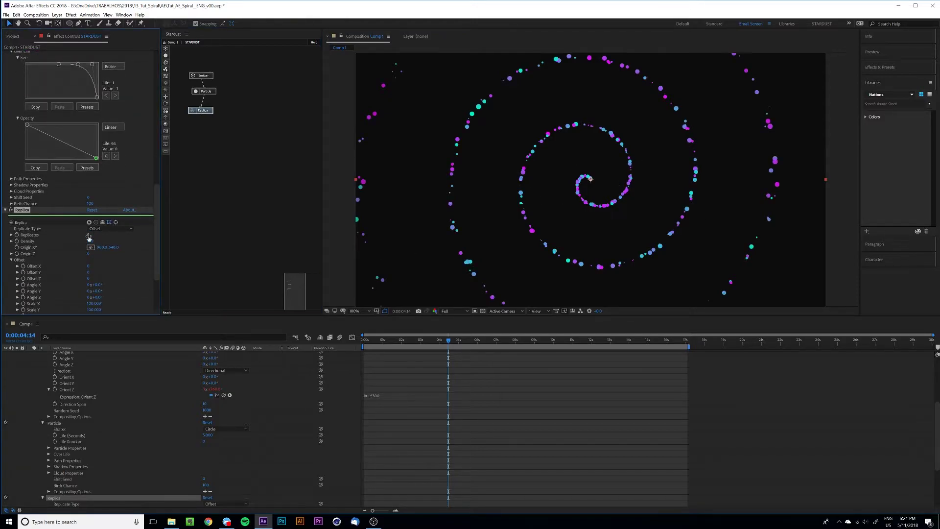
scroll(109, 264, down, 3)
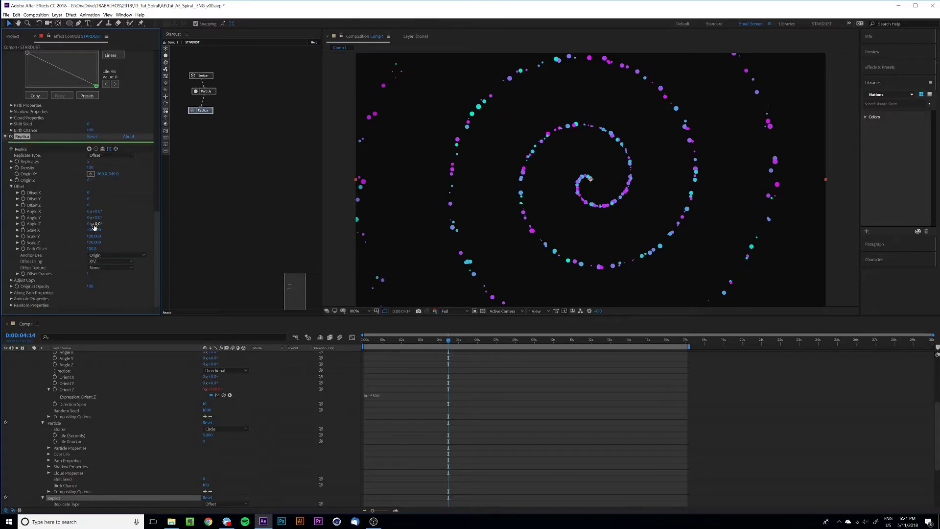
mouse_move(95, 227)
mouse_down()
mouse_move(112, 226)
mouse_move(99, 227)
mouse_up()
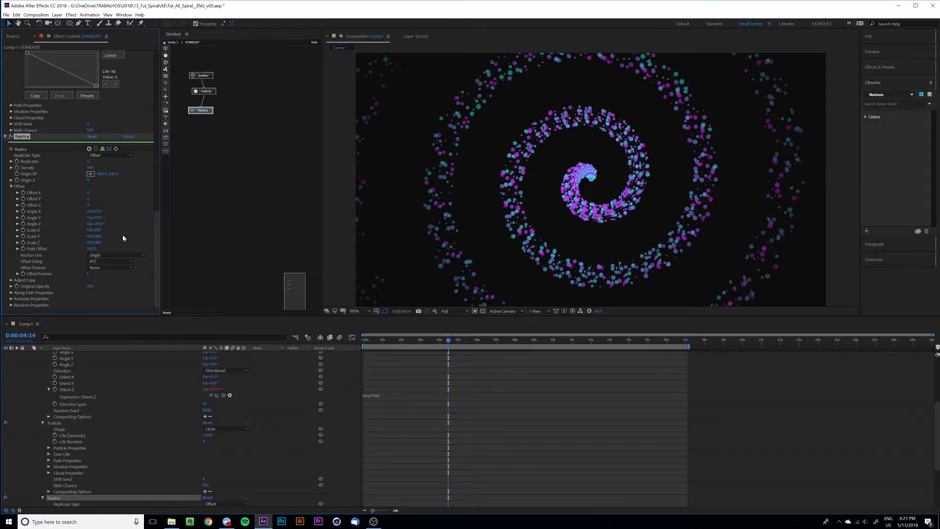
key(space)
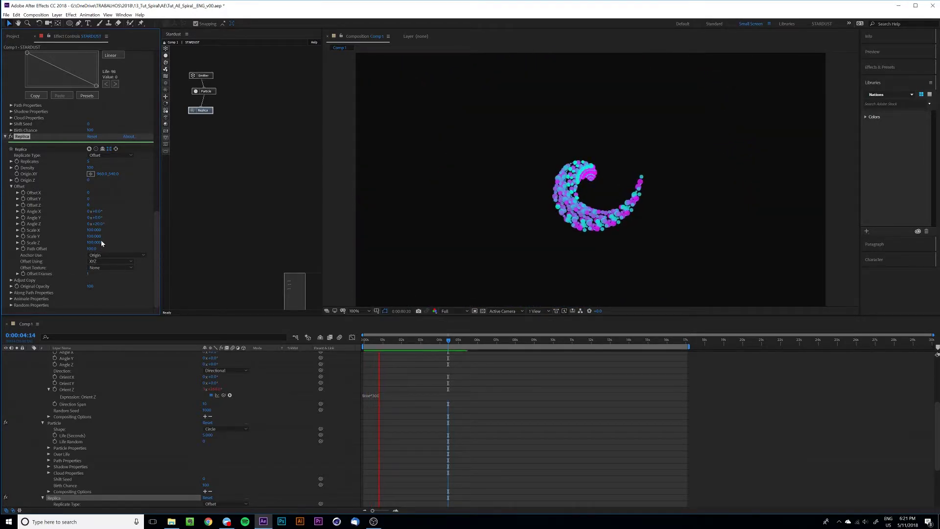
key(space)
Scale the replicas to 90 on X, Y and Z, preview, and go to 0:00:06:14
click(94, 230)
text(90)
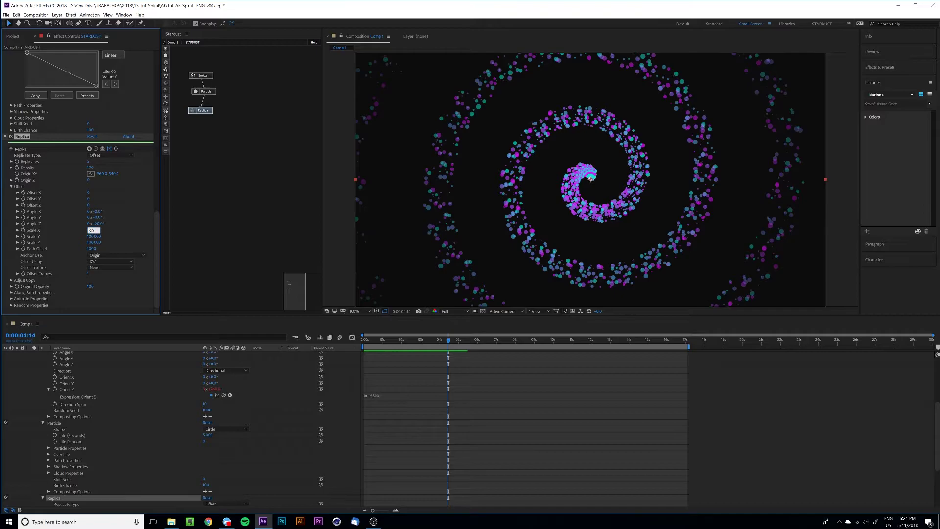
key(Tab)
text(90)
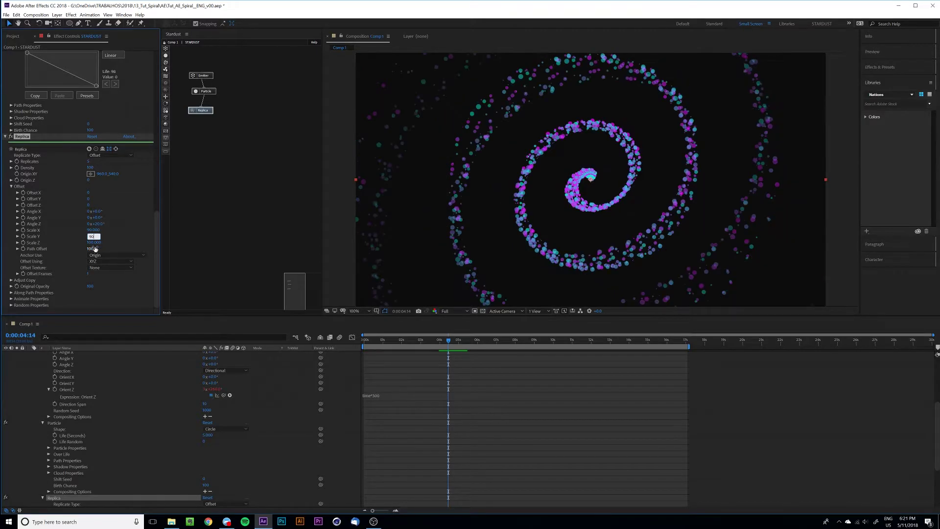
key(Tab)
text(90)
click(113, 242)
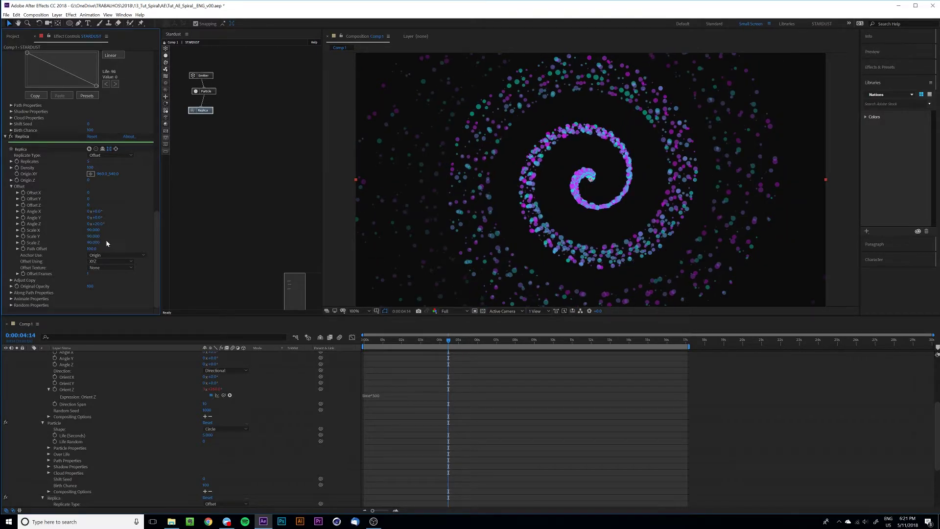
key(space)
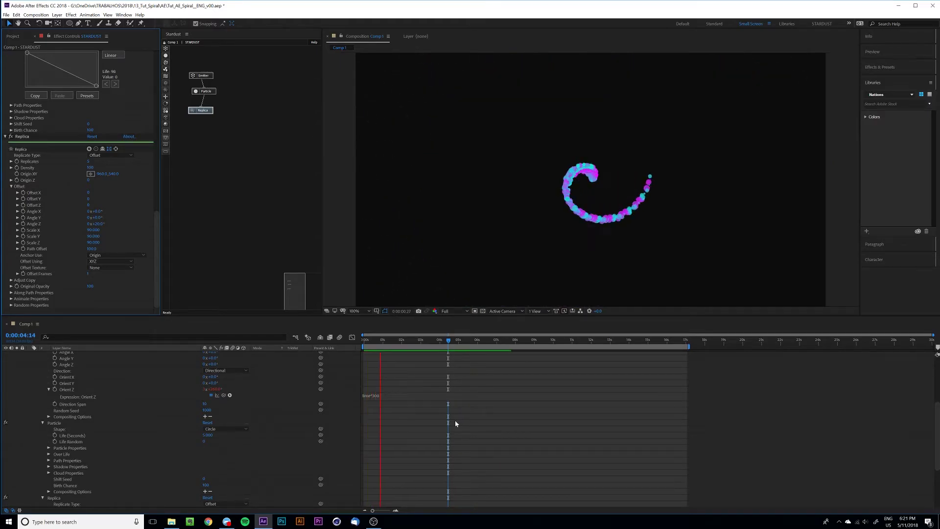
click(485, 340)
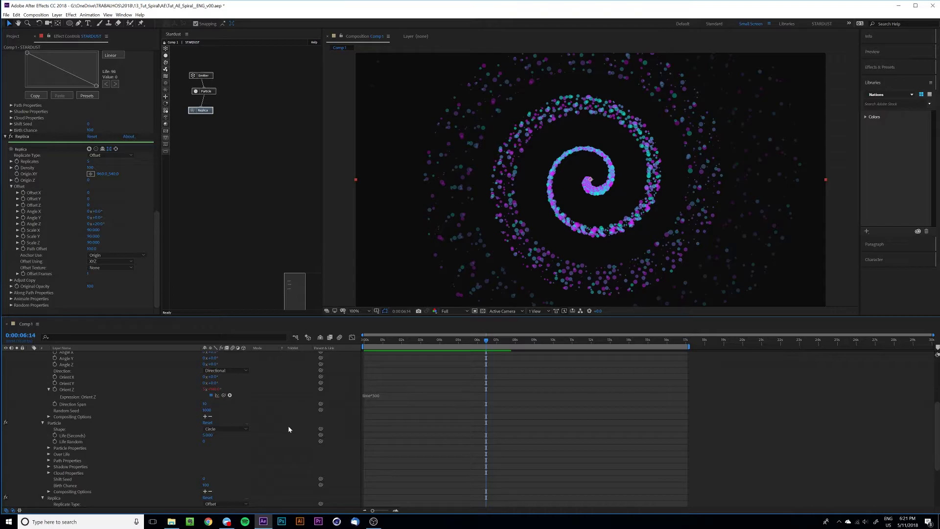
Collapse STARDUST and add an adjustment layer named 'BLUR + TURBULENCE DISPLACE'
scroll(98, 390, up, 5)
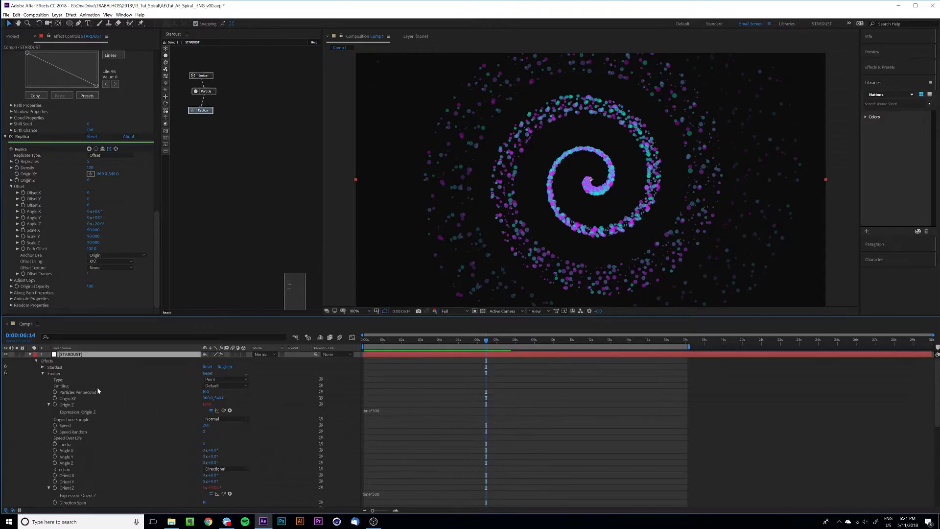
click(30, 355)
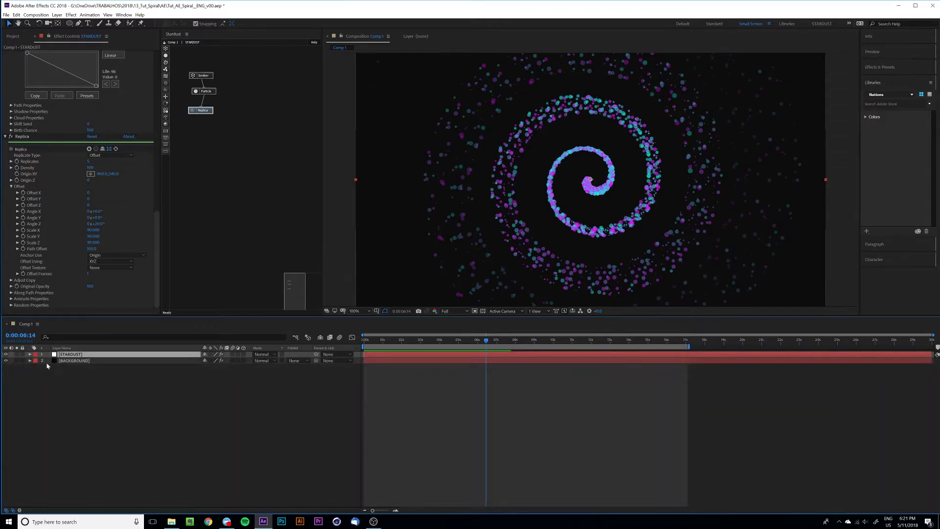
click(114, 392)
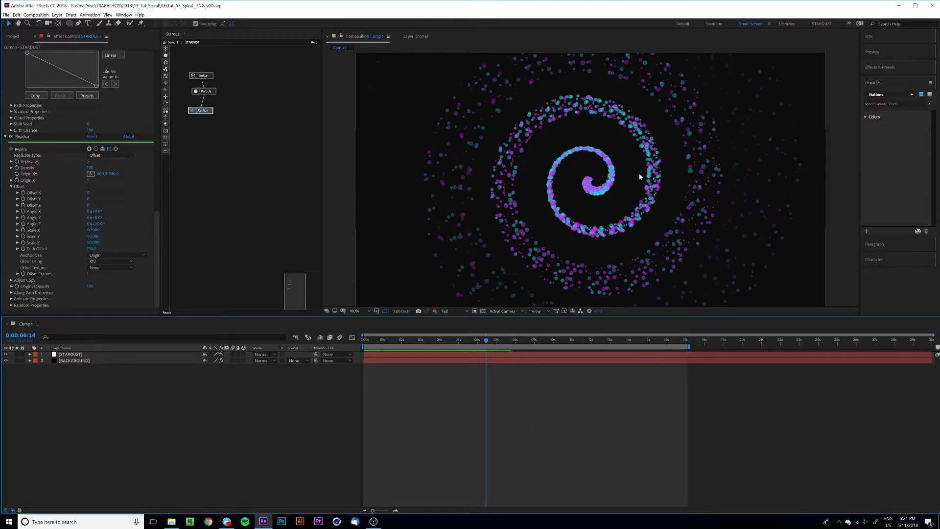
right_click(155, 382)
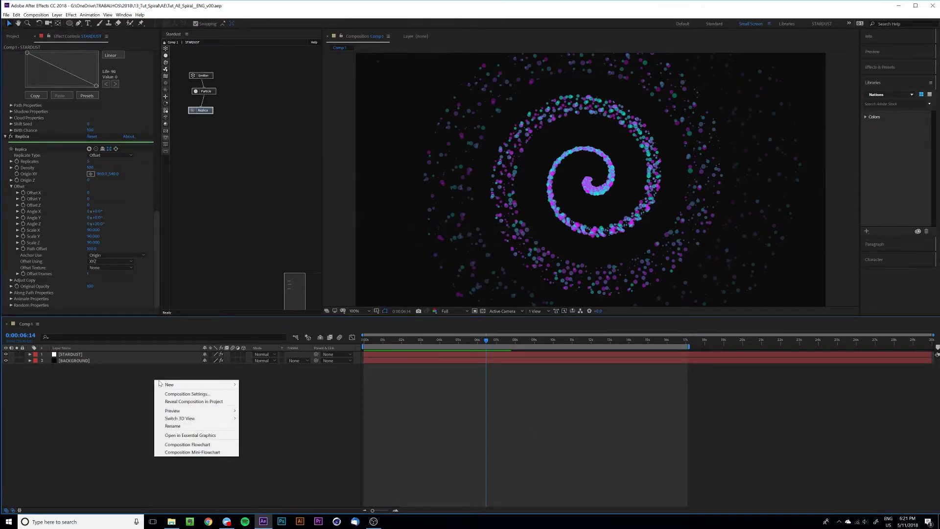
mouse_move(157, 384)
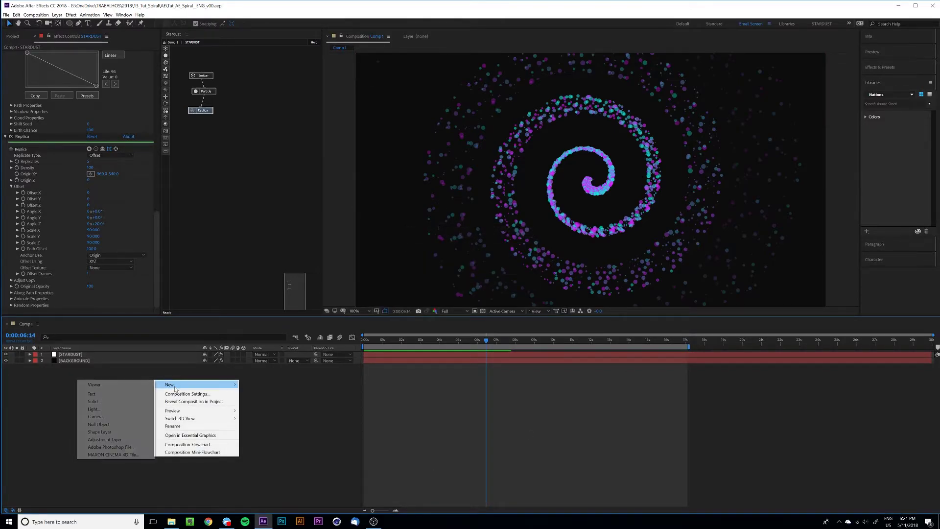
click(88, 439)
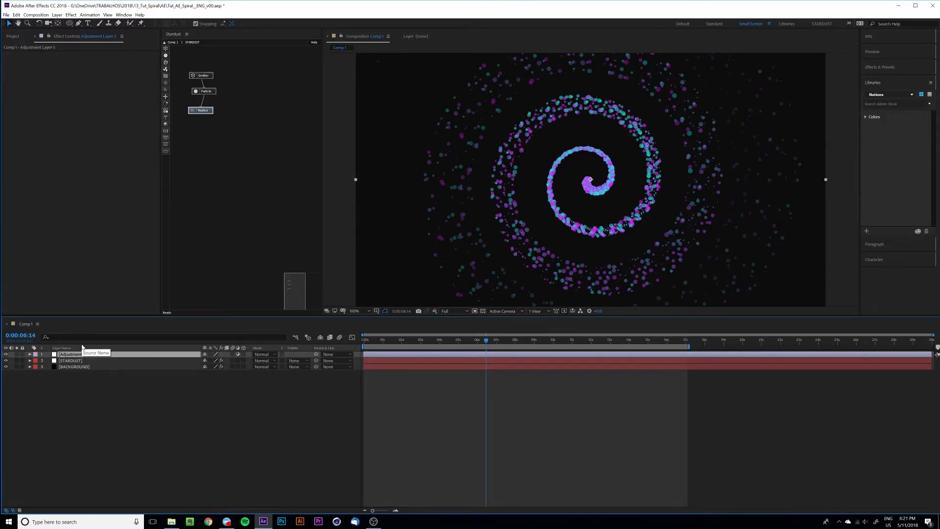
key(Return)
text(BLUR)
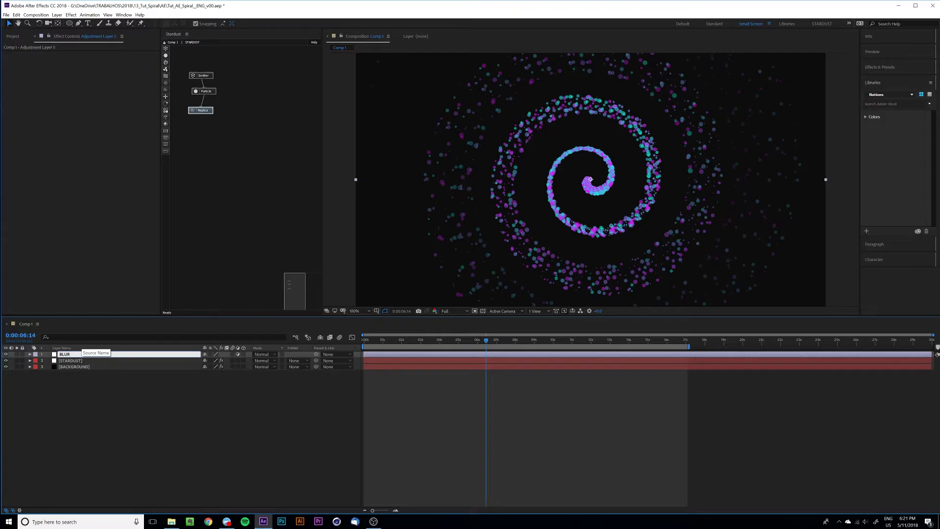
text( + TURBULENCE DISPLACE)
key(Return)
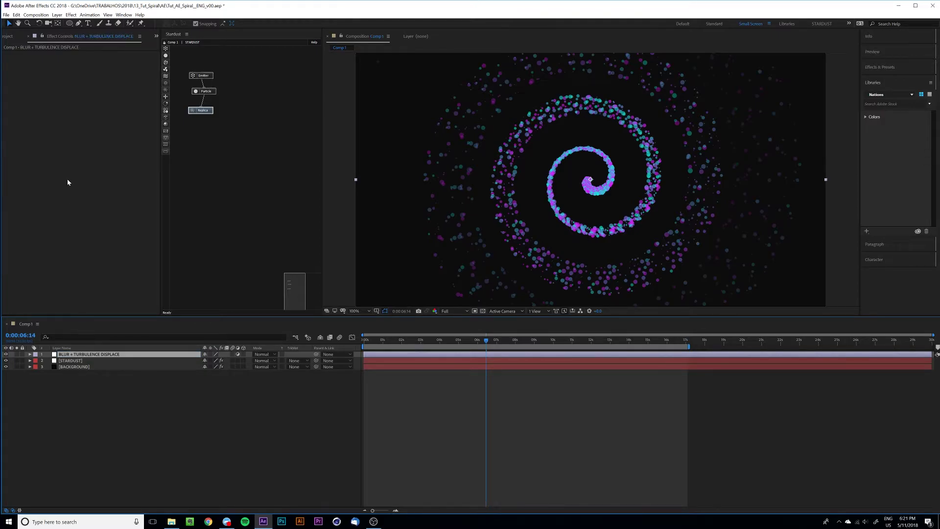
Apply CC Radial Fast Blur with Amount 72 and Brightest zoom, then preview it
right_click(69, 181)
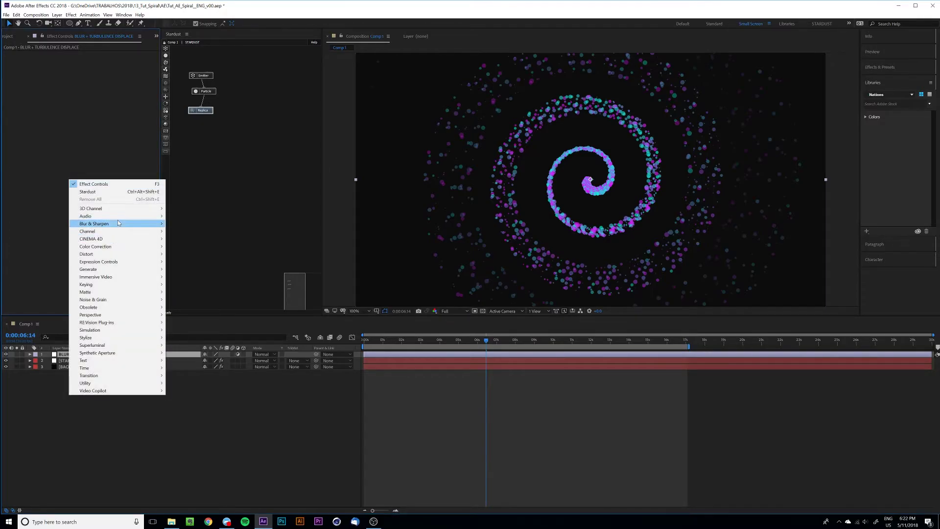
mouse_move(118, 223)
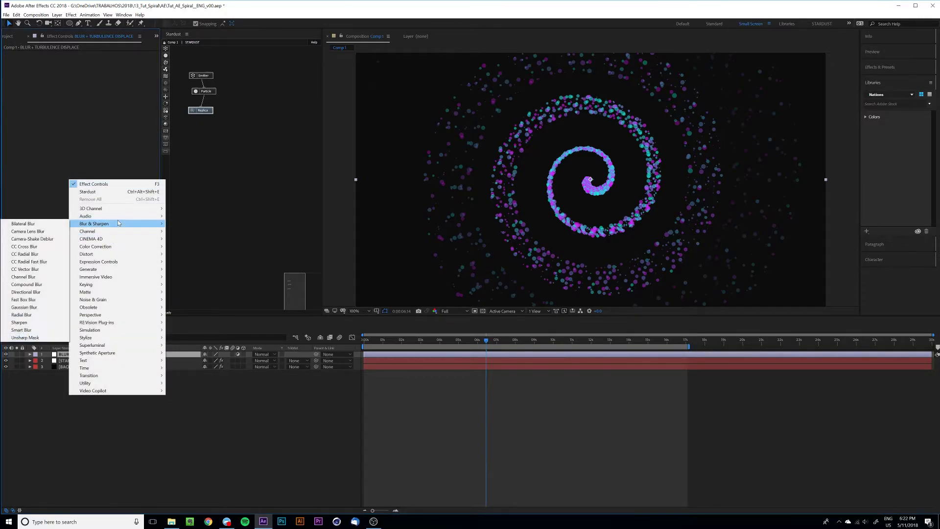
click(36, 261)
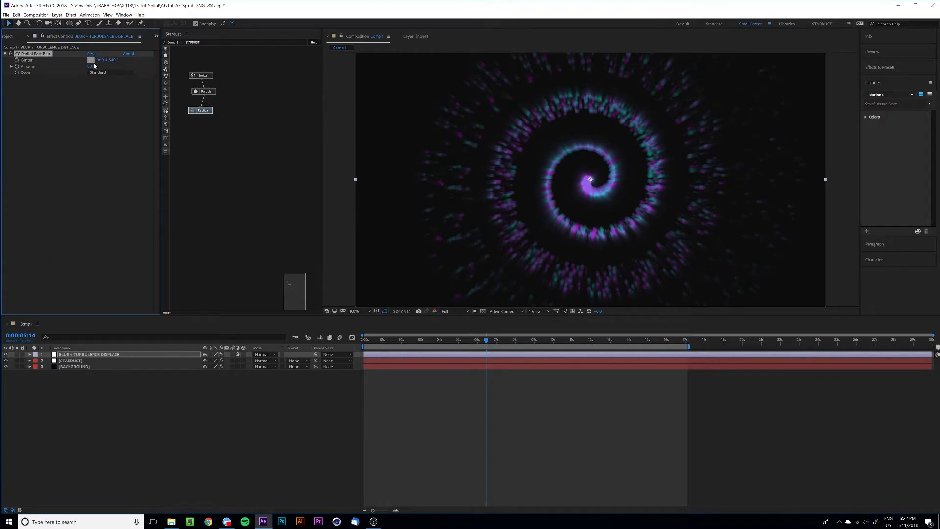
drag(94, 65, 107, 63)
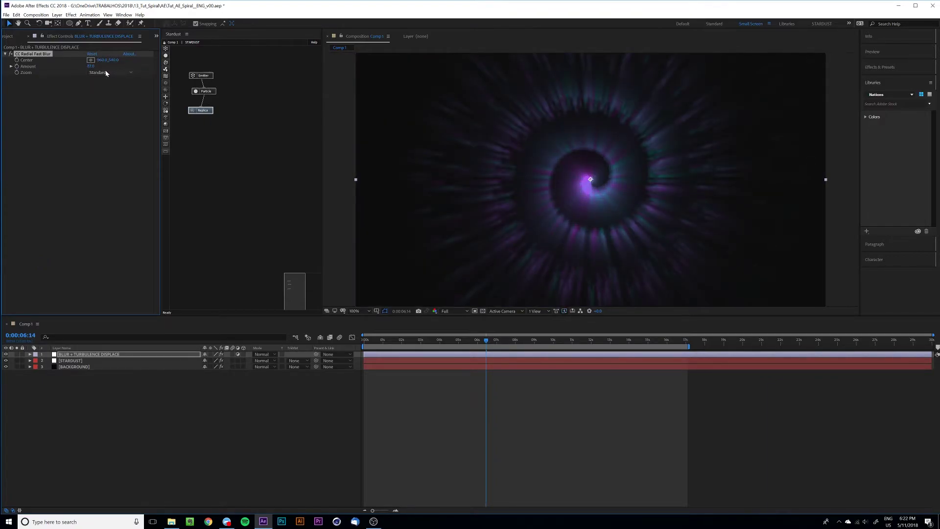
click(106, 72)
click(107, 88)
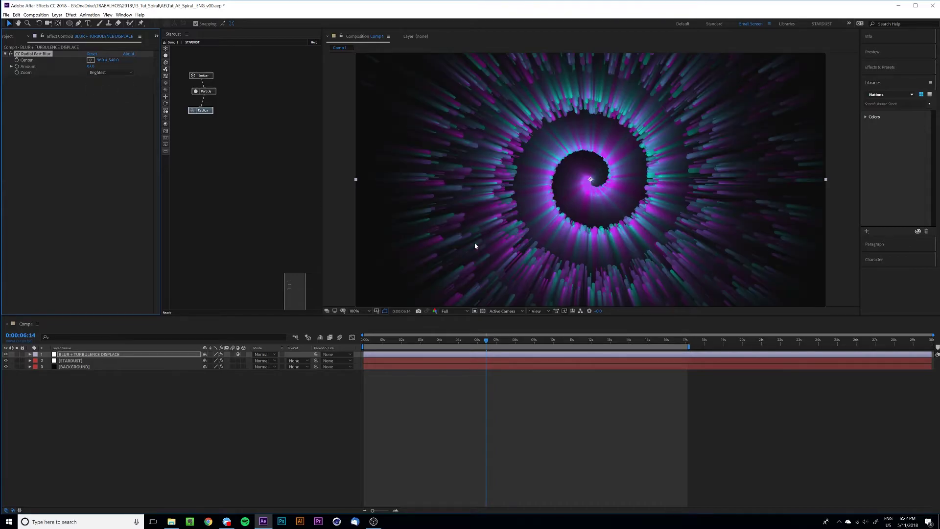
key(space)
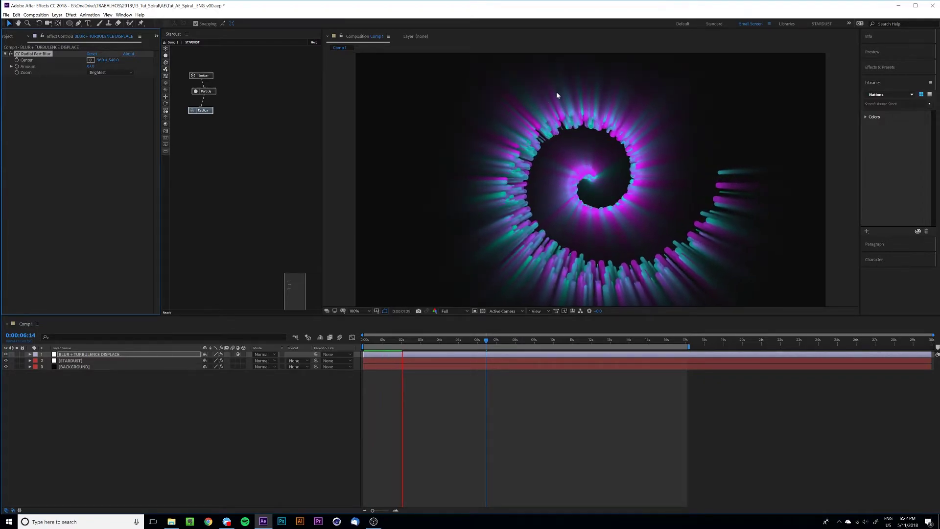
key(space)
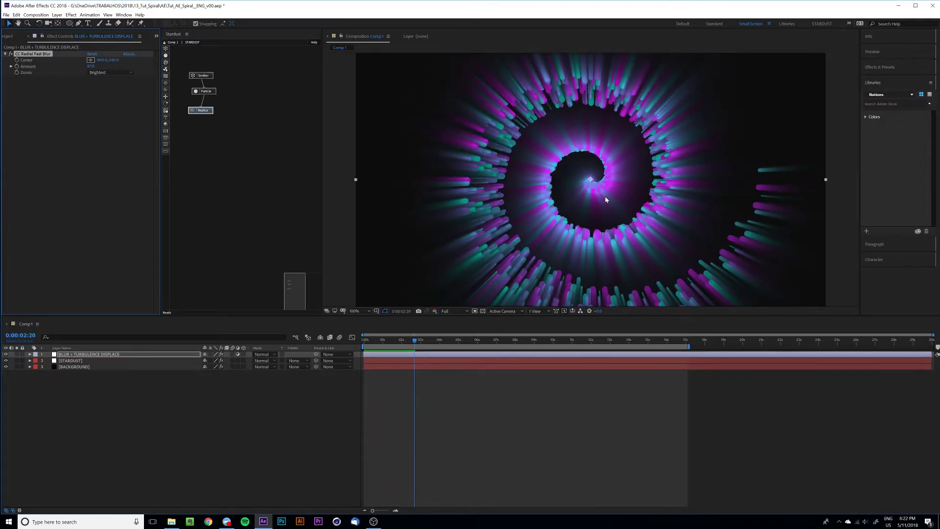
Add Turbulent Displace with Amount 94 and Size 2, then preview the wavy streaks
right_click(57, 122)
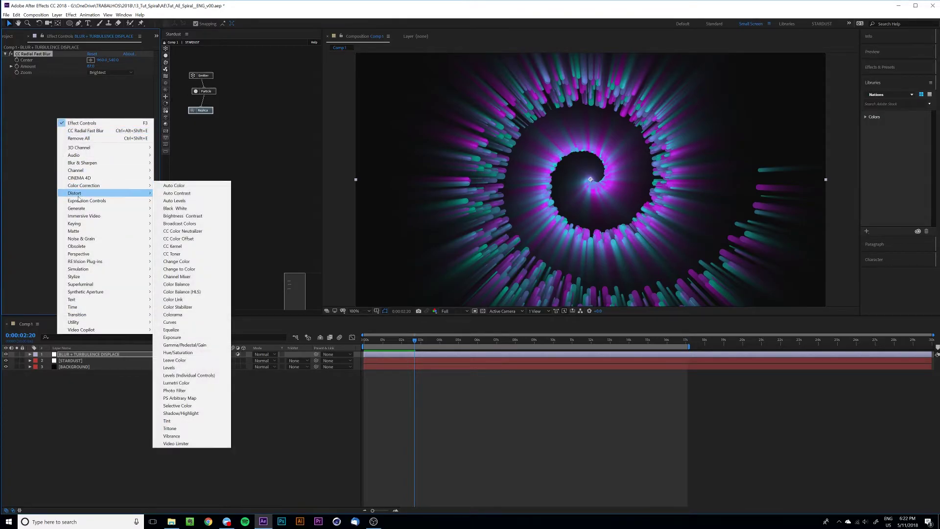
mouse_move(77, 193)
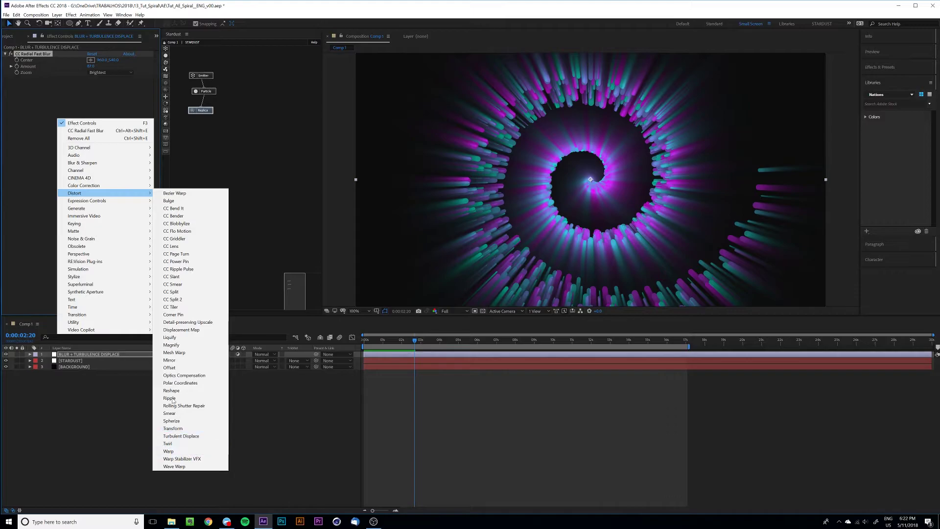
click(180, 435)
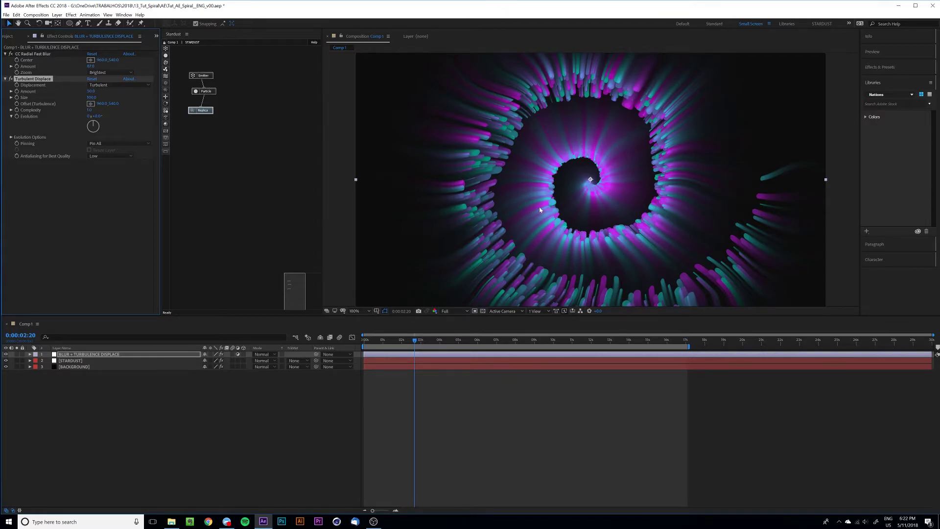
drag(93, 97, 73, 105)
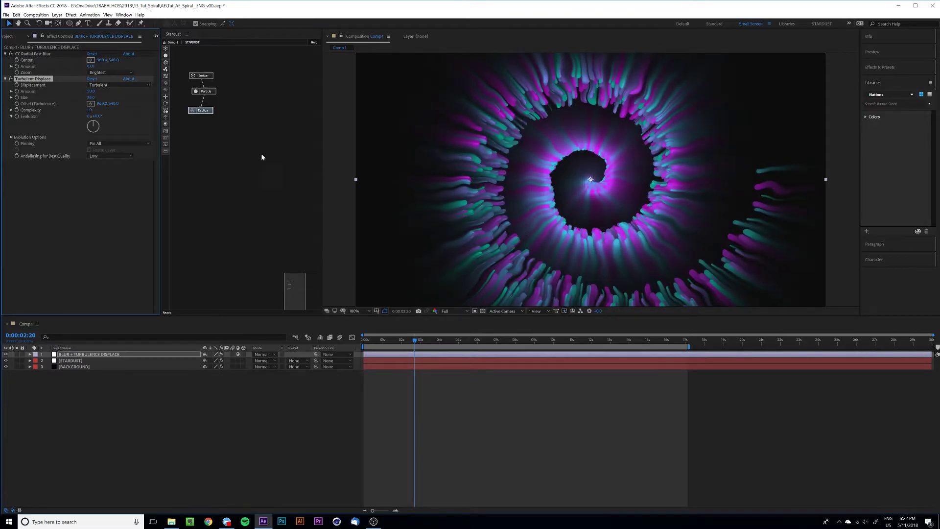
mouse_move(90, 91)
mouse_down()
mouse_move(104, 86)
mouse_move(91, 92)
mouse_up()
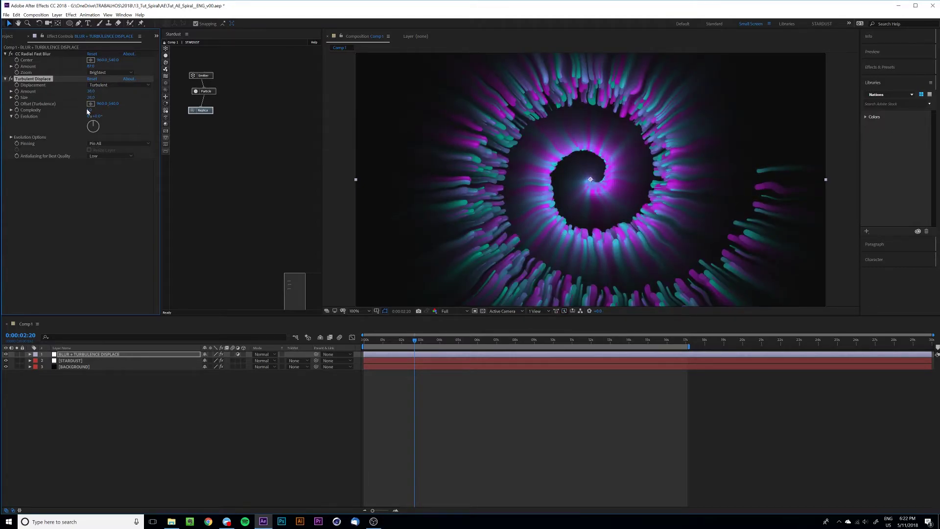
drag(90, 97, 207, 161)
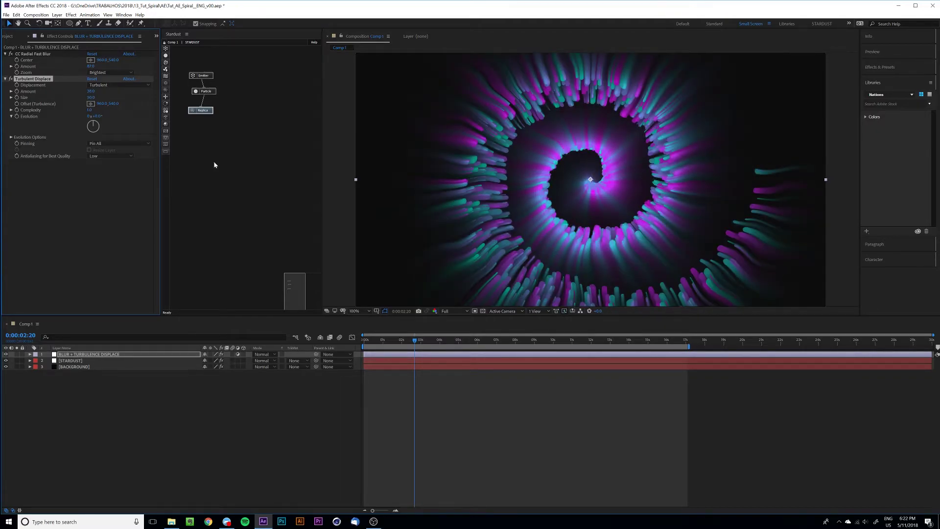
key(space)
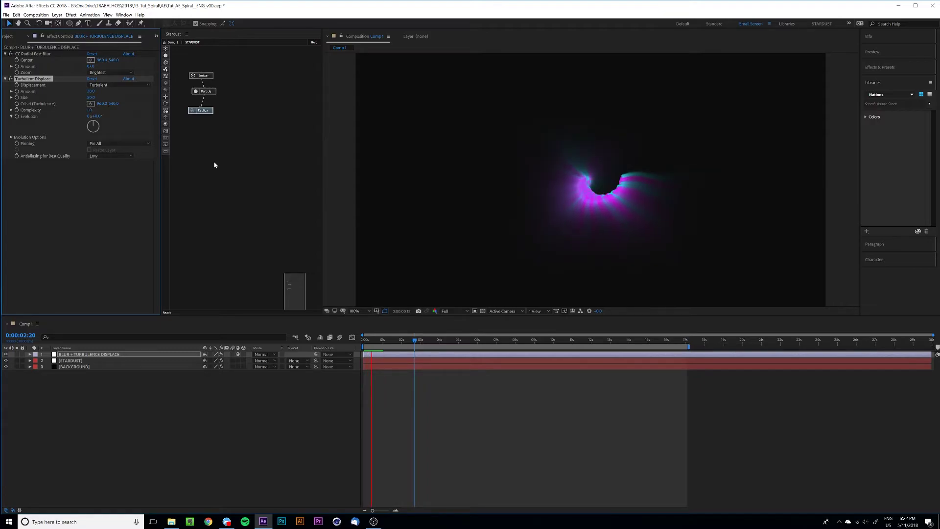
key(space)
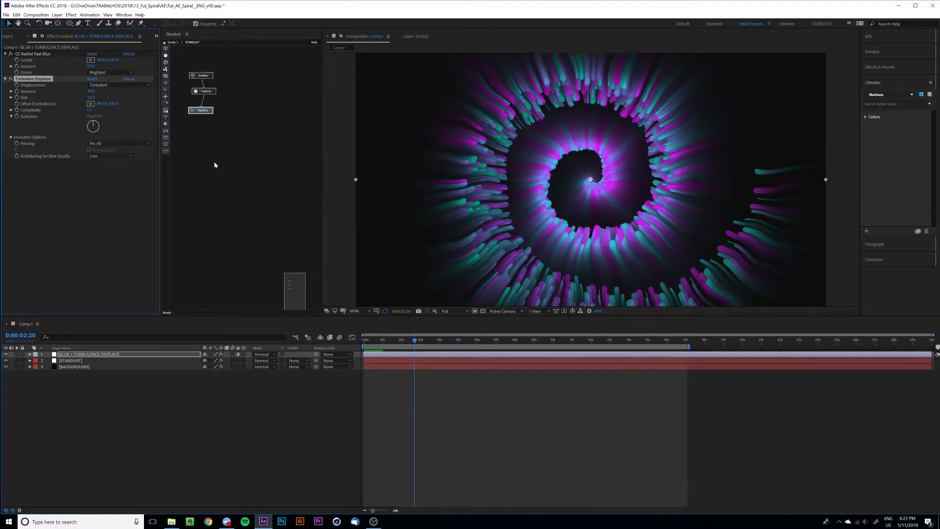
Set the blur layer's blend mode to Add and its Opacity to 57%
click(263, 354)
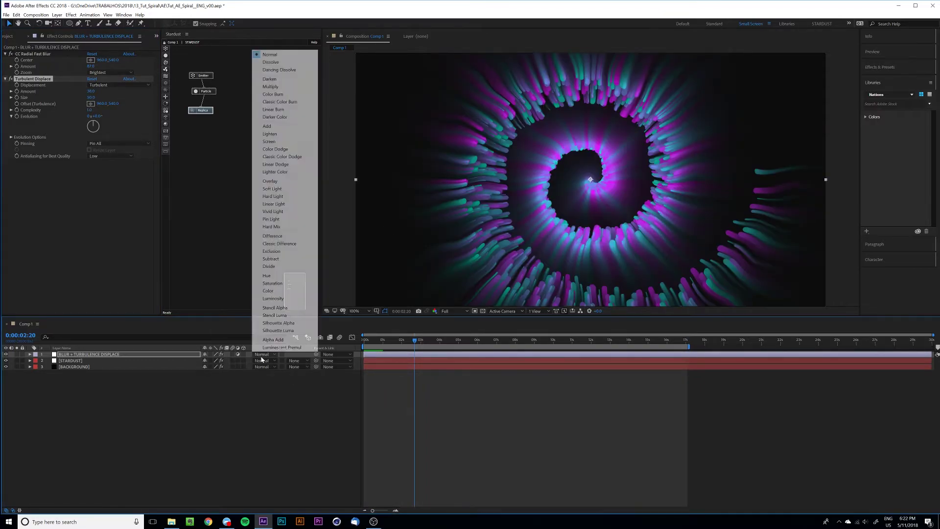
click(279, 126)
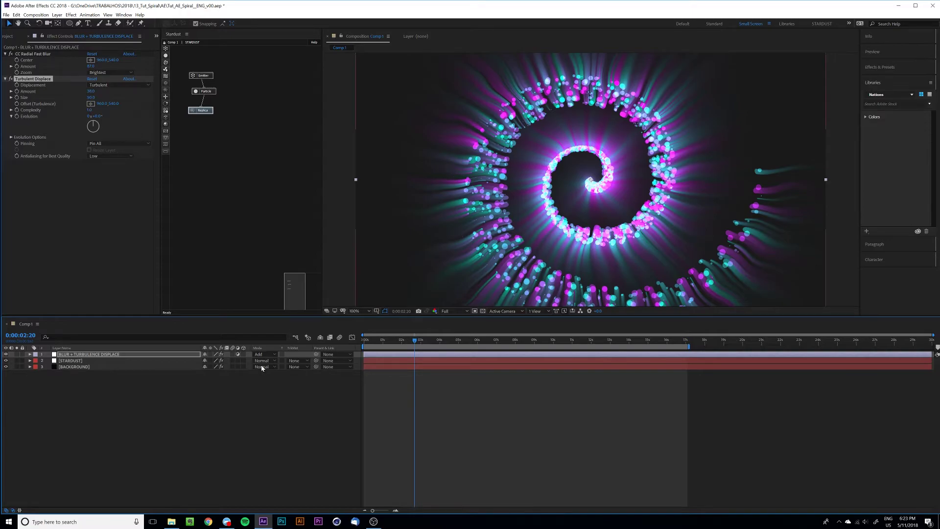
key(t)
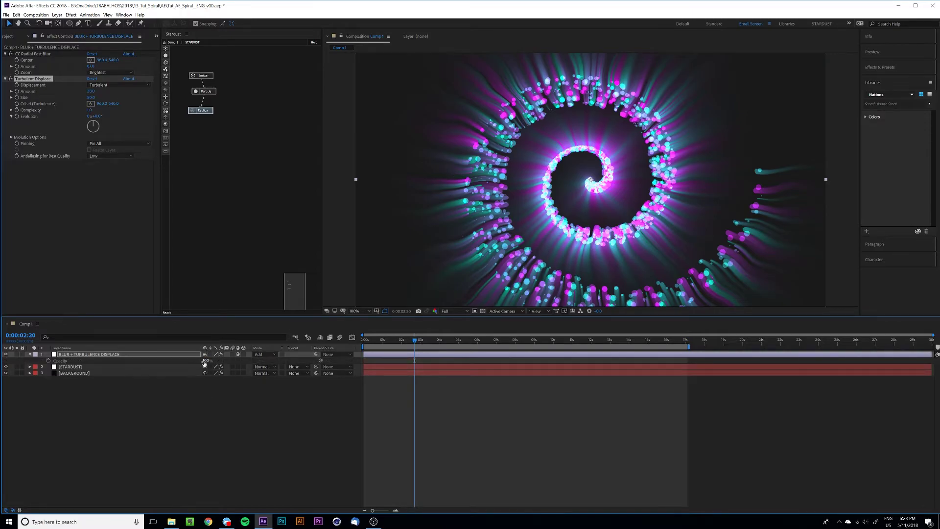
mouse_move(202, 360)
mouse_down()
mouse_move(190, 373)
mouse_move(199, 366)
mouse_up()
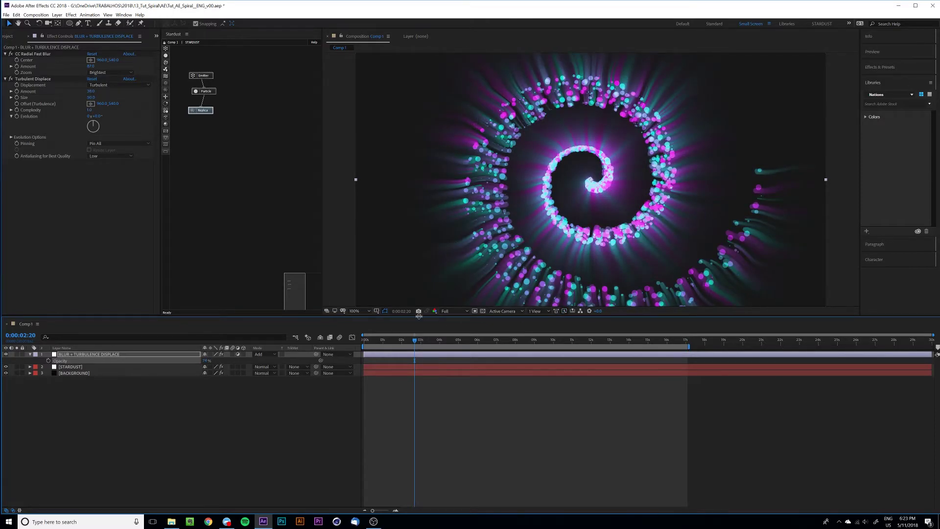
Check the blend at frames 0:00:05:06, 0:00:03:03 and 0:00:06:04
drag(420, 342, 462, 340)
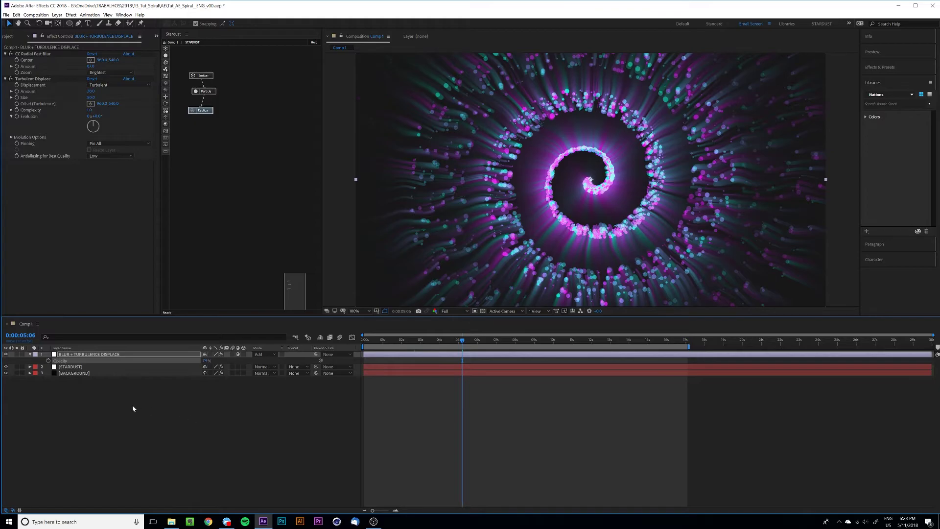
click(421, 340)
click(479, 340)
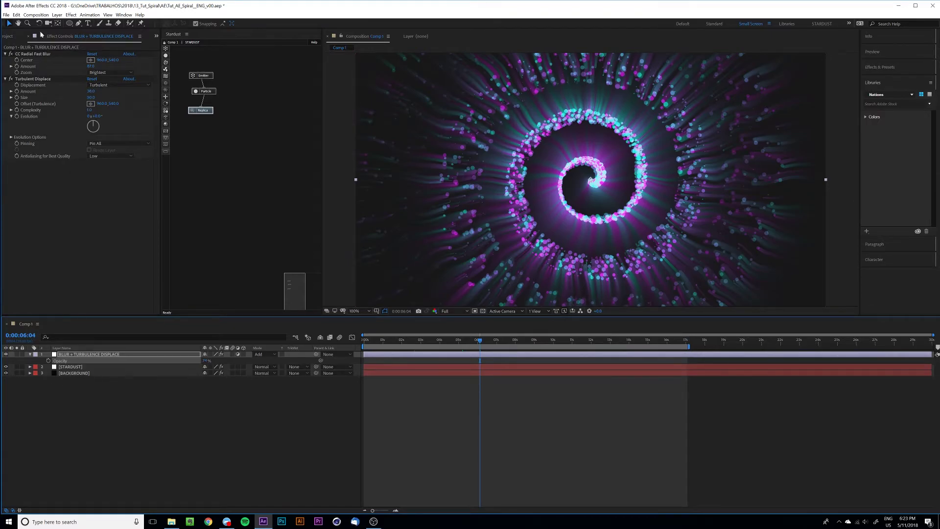
Open Spiral_Done from the Project panel, then return to Comp 1 at 0:00:04:06
click(9, 36)
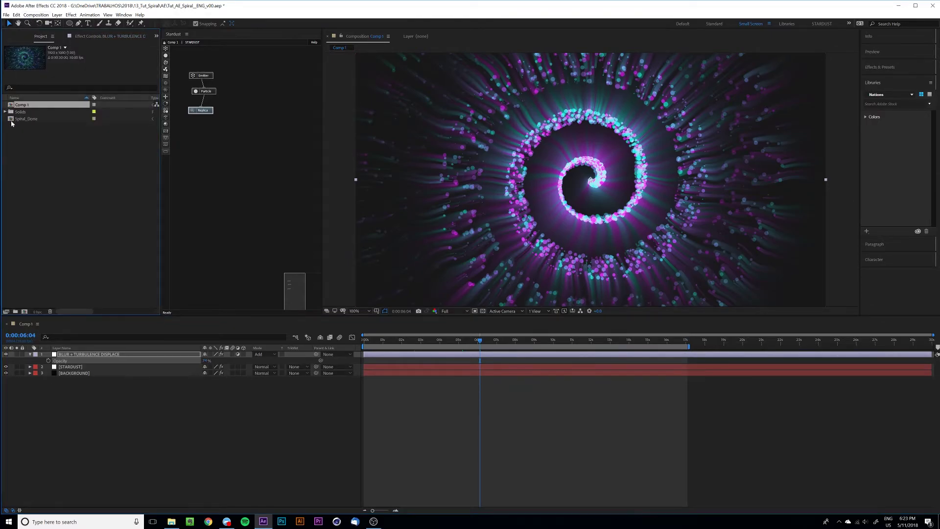
double_click(12, 120)
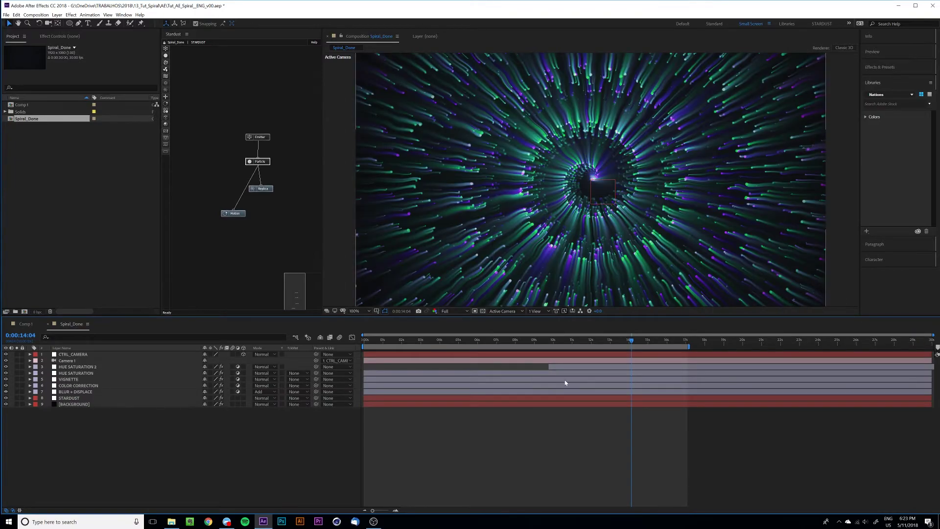
click(25, 324)
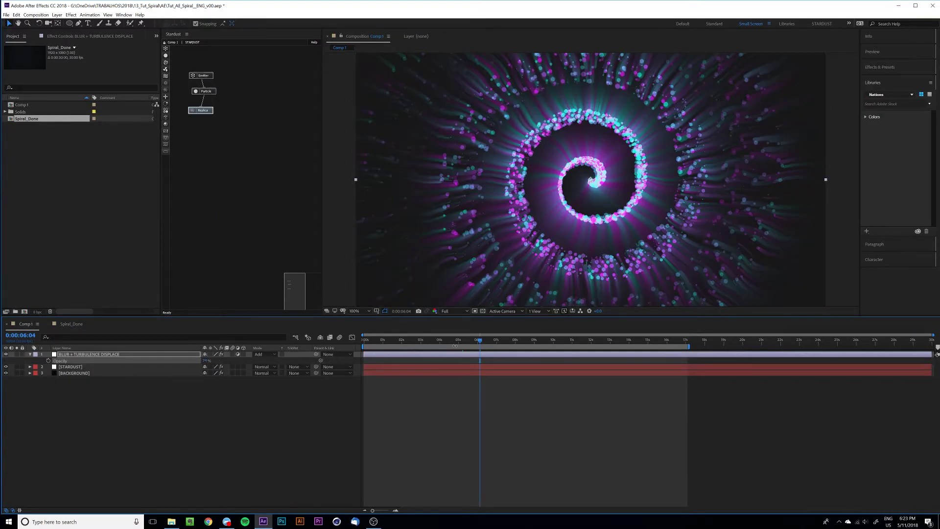
mouse_move(455, 340)
mouse_down()
mouse_move(411, 340)
mouse_move(443, 340)
mouse_up()
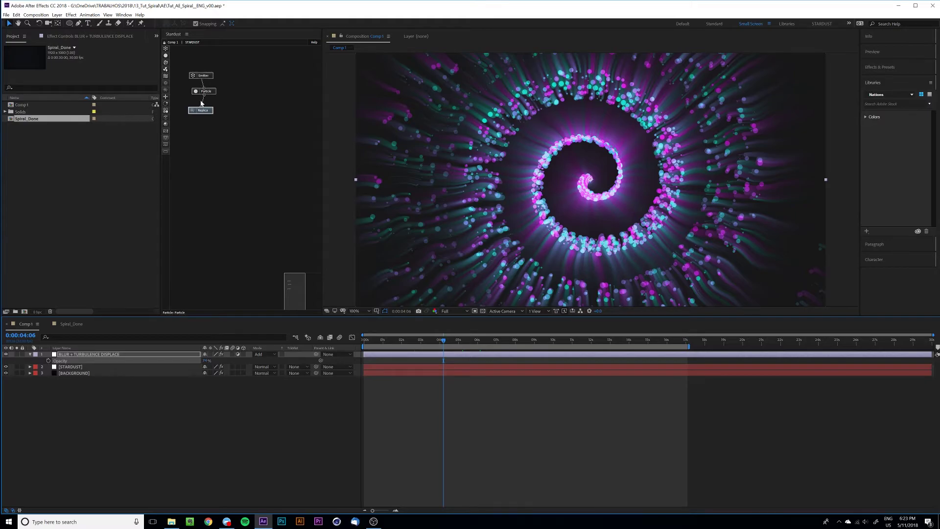
Insert a Motion node beside Replica, set Motion Type to Sine, and preview
drag(201, 110, 232, 108)
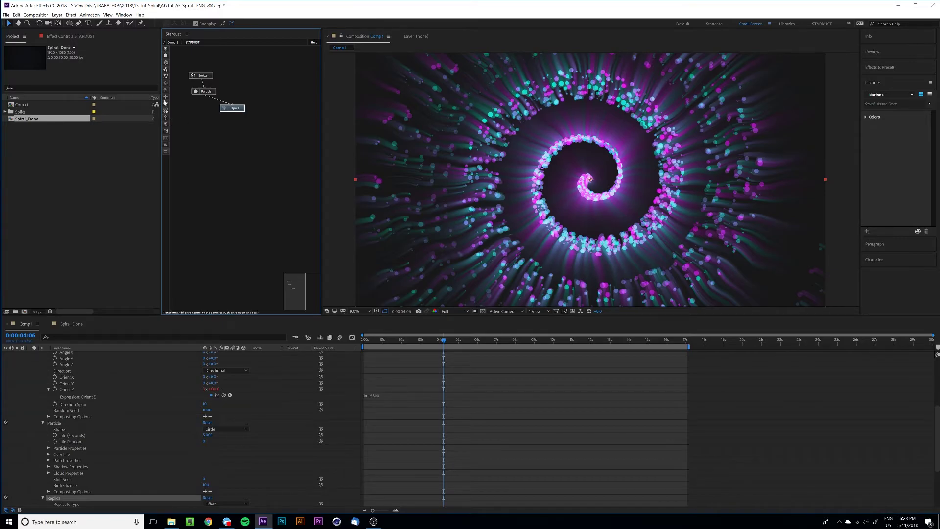
drag(166, 110, 204, 93)
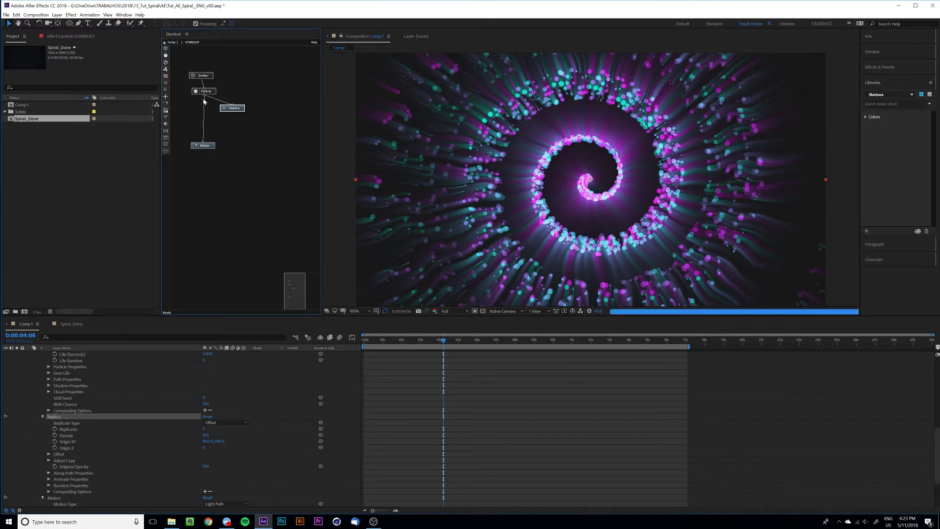
click(63, 35)
scroll(42, 223, down, 3)
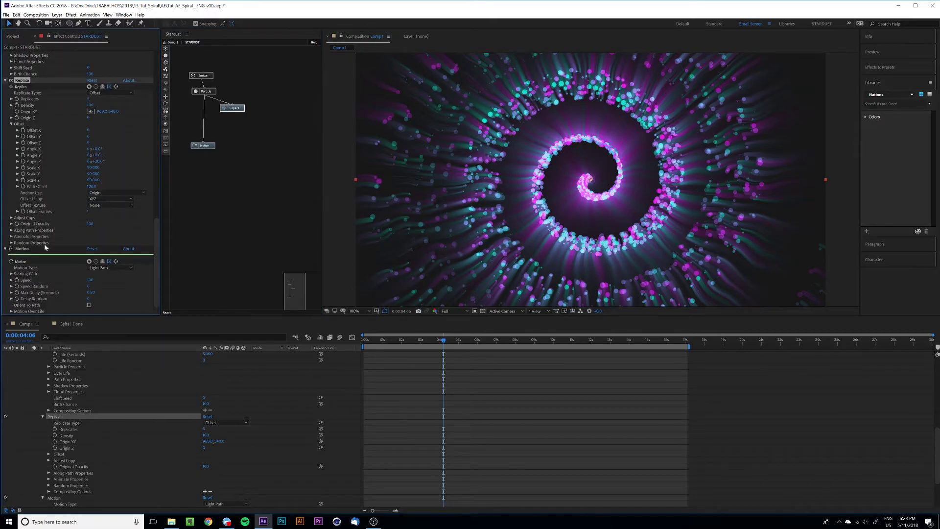
click(109, 268)
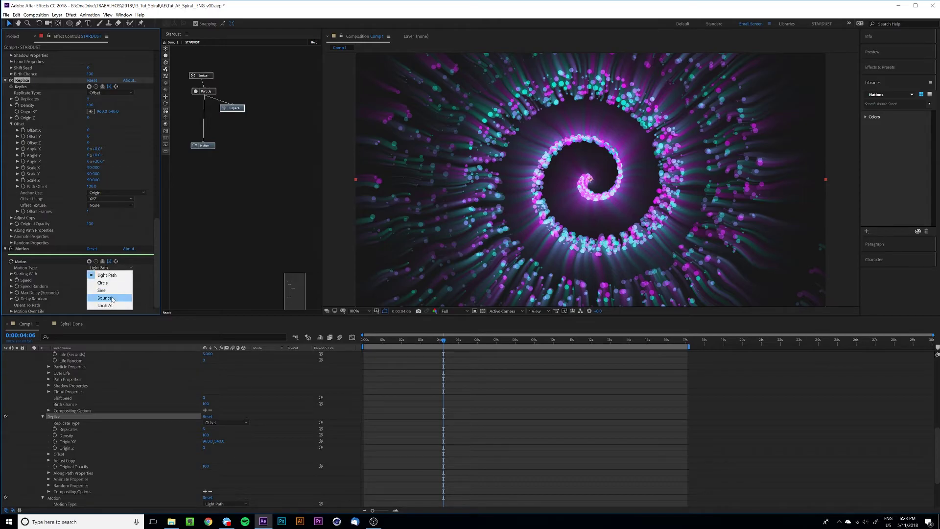
click(109, 290)
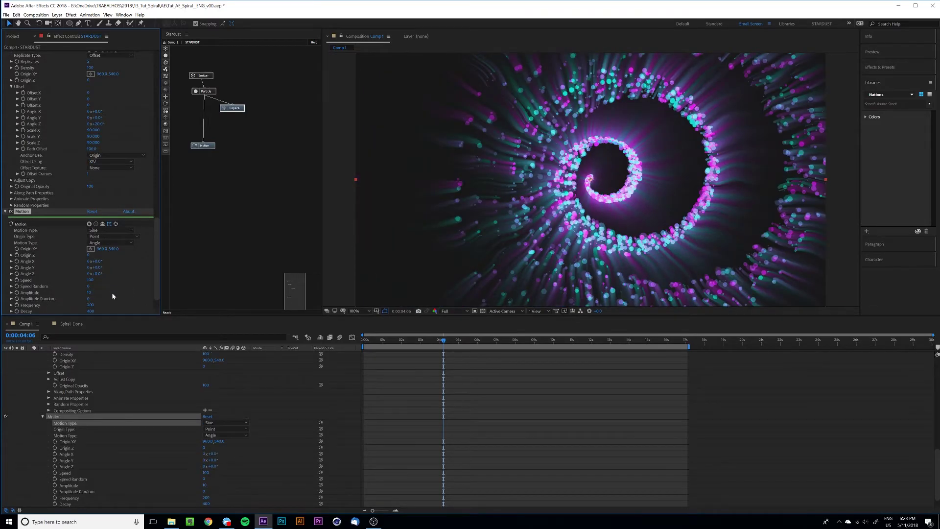
key(space)
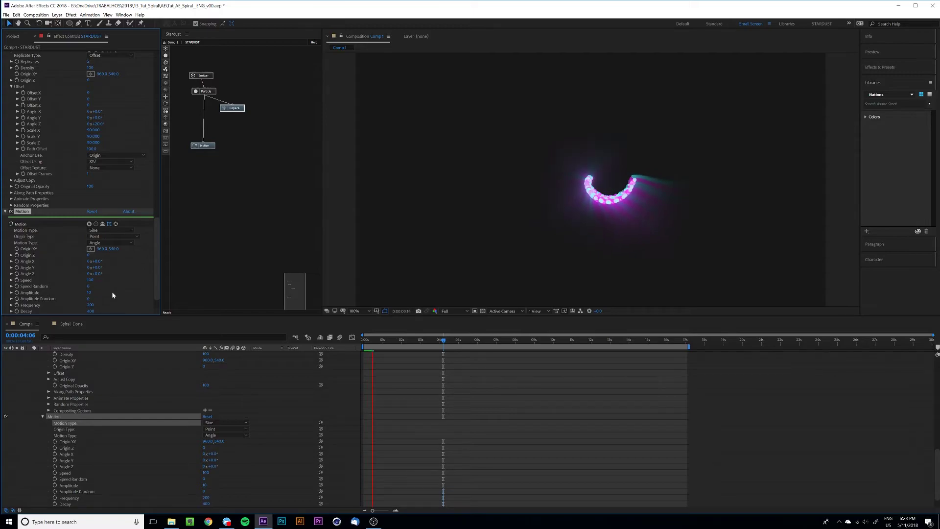
drag(399, 341, 431, 341)
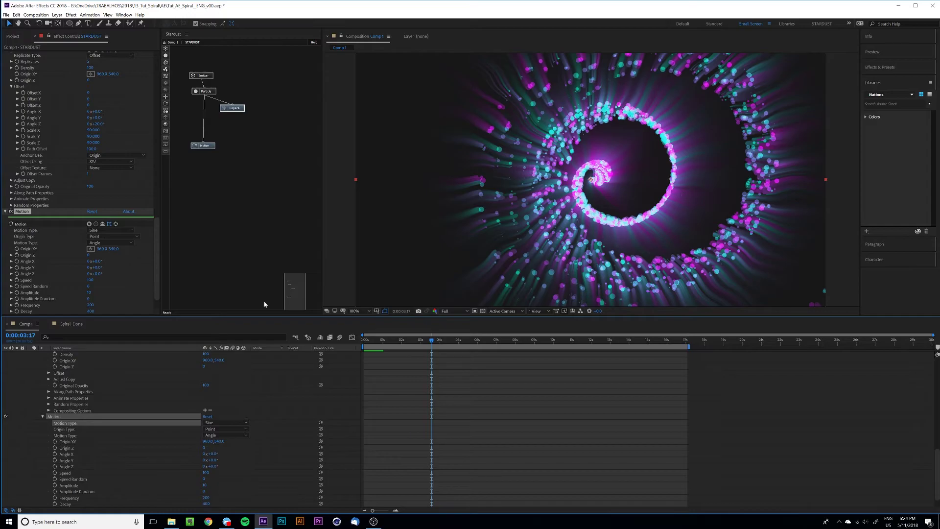
Apply the motion per Particle instead of Angle and preview the spiral
click(101, 243)
click(103, 265)
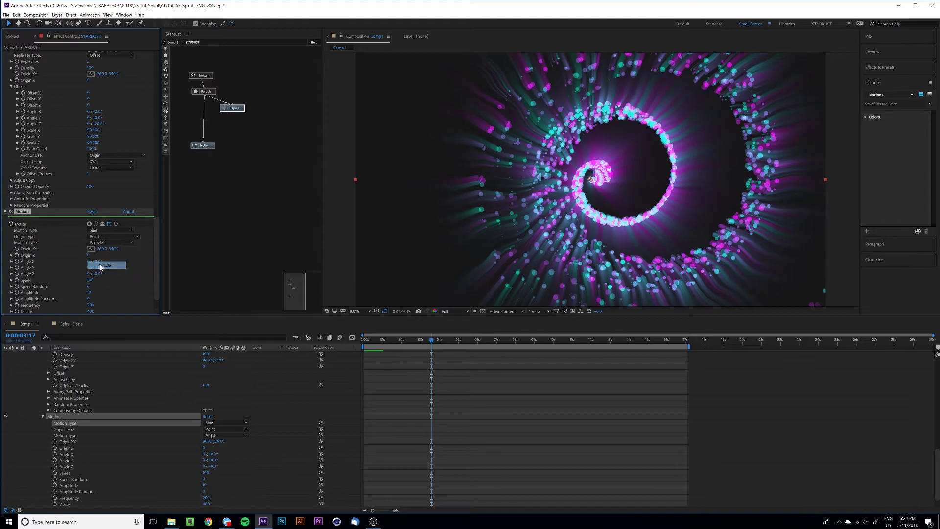
key(space)
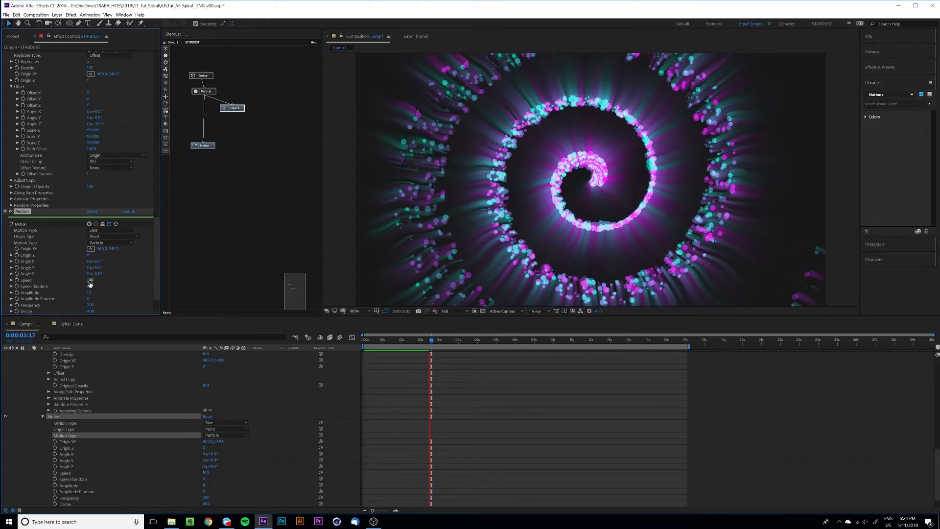
Raise the Motion Amplitude from 10 to 30 and stop the preview
scroll(91, 284, down, 2)
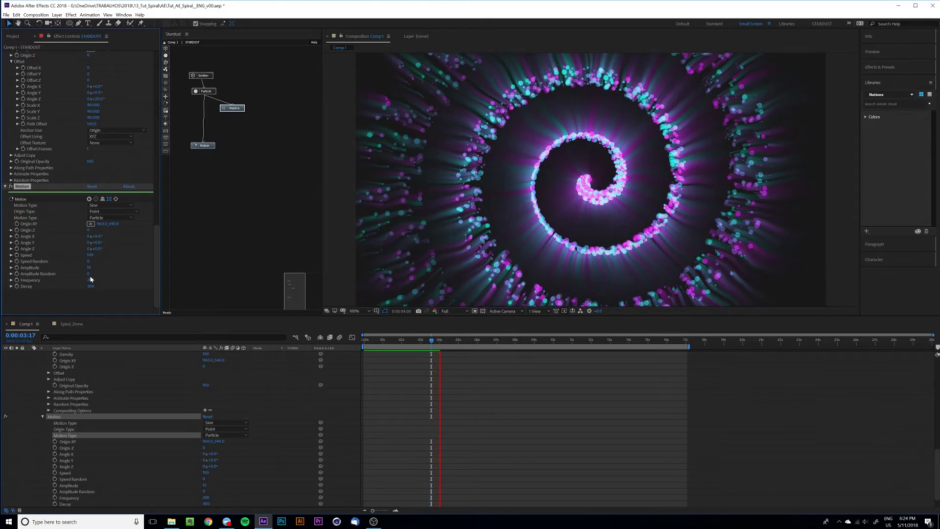
click(90, 267)
text(30)
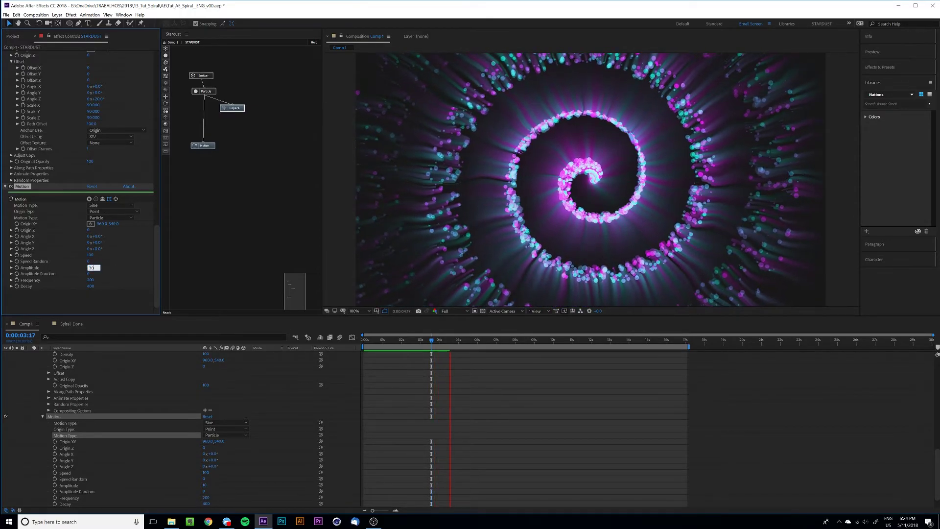
key(Return)
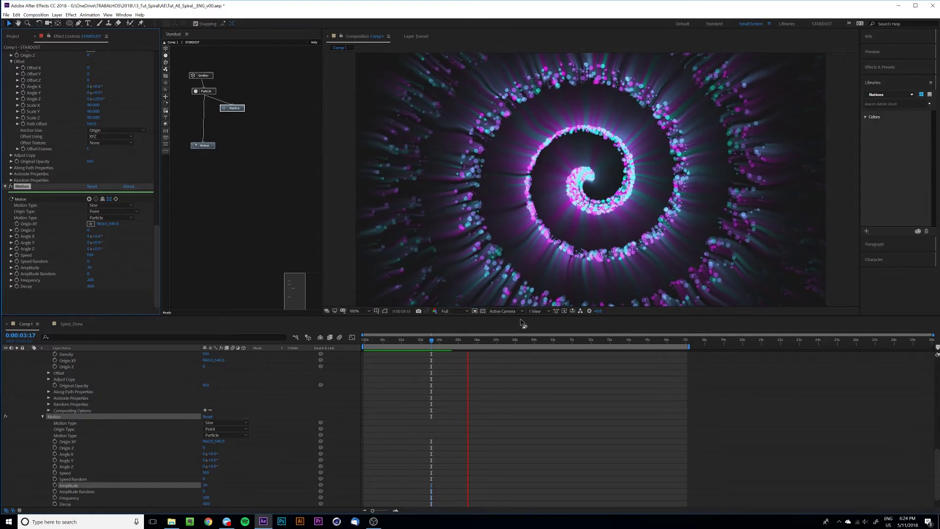
key(space)
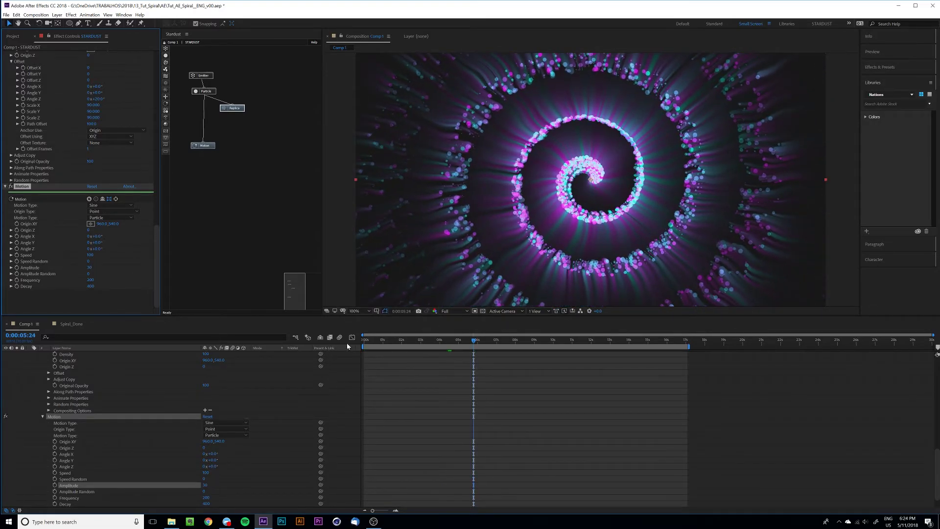
In Spiral_Done, select BLUR + DISPLACE and hide the COLOR CORRECTION, VIGNETTE and both HUE SATURATION layers
click(72, 324)
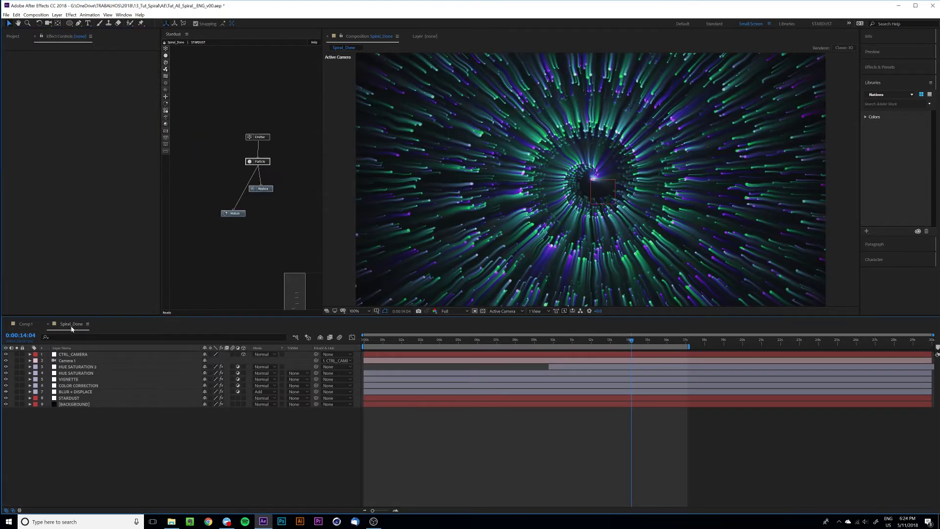
click(69, 391)
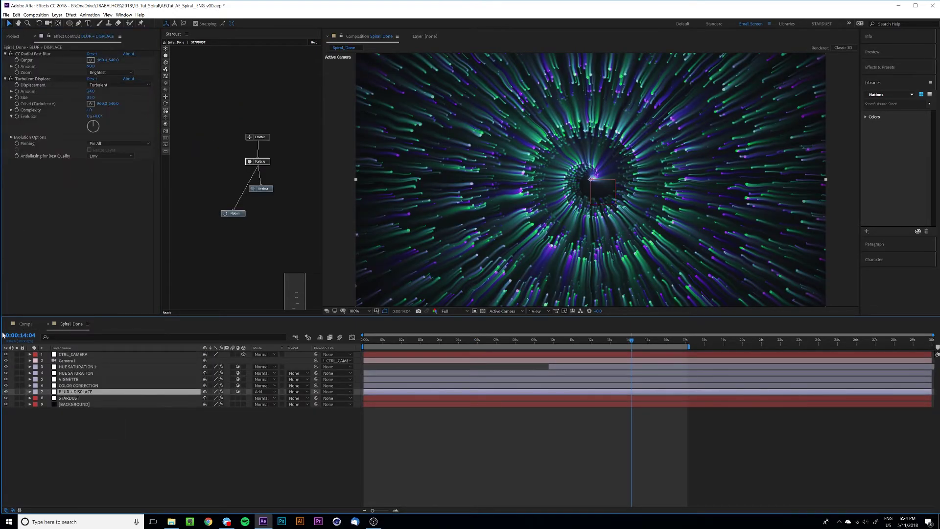
click(6, 385)
click(5, 378)
click(5, 372)
click(6, 366)
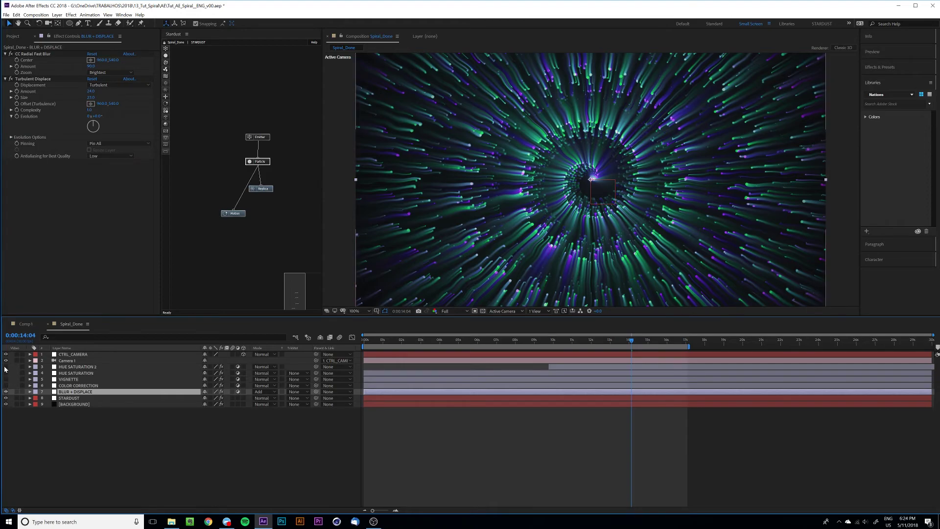
Select COLOR CORRECTION and turn it and VIGNETTE back on
click(73, 385)
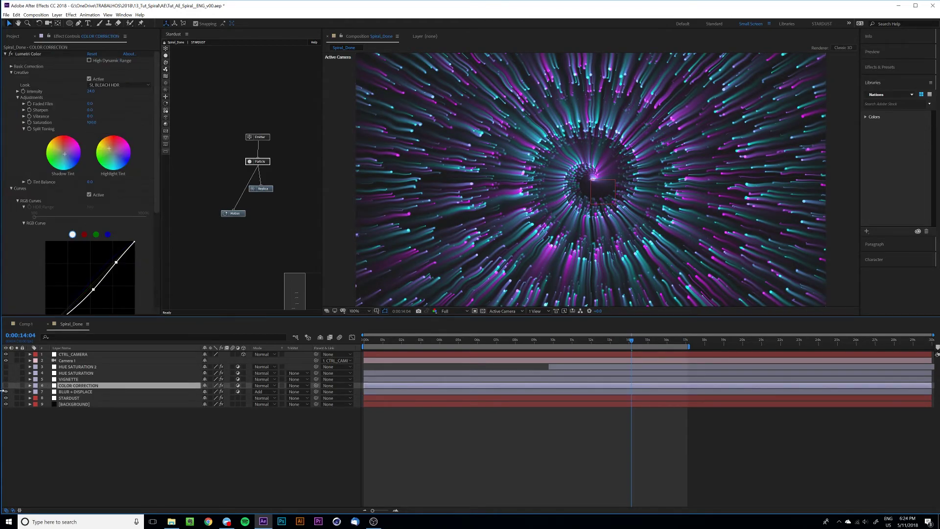
click(6, 386)
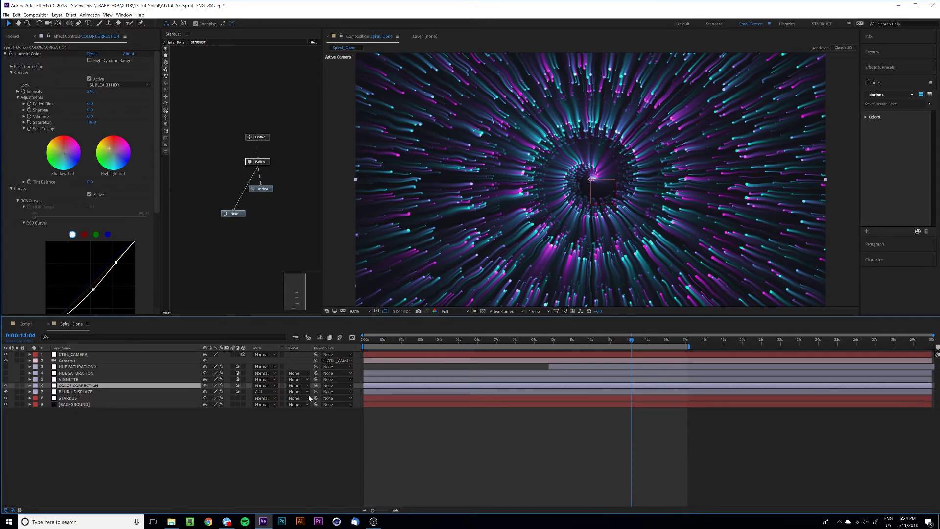
click(5, 379)
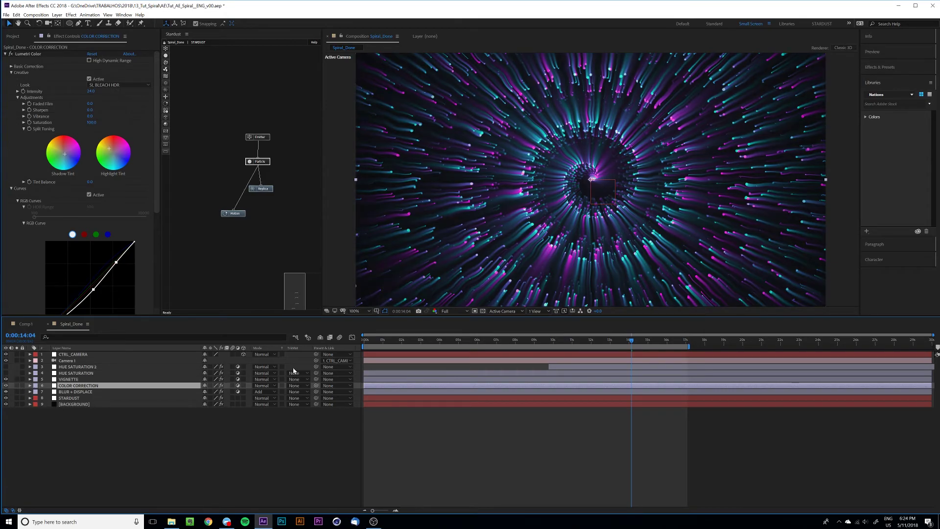
Review the Stardust Particle node properties, then select the HUE SATURATION layer
click(257, 161)
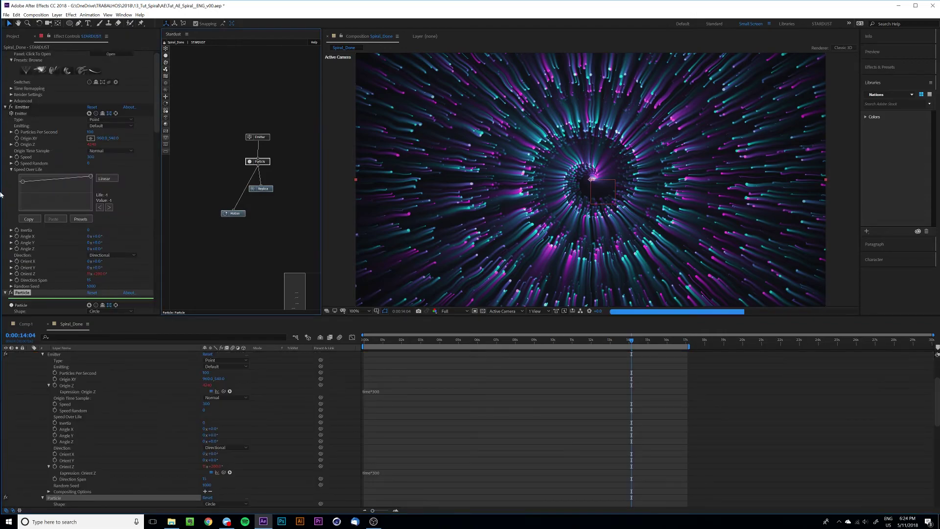
scroll(28, 251, down, 5)
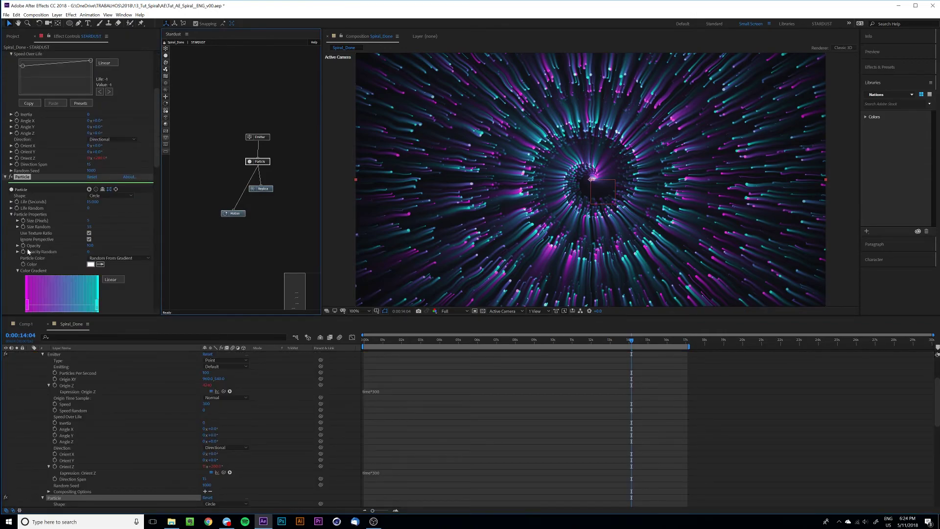
scroll(33, 272, down, 2)
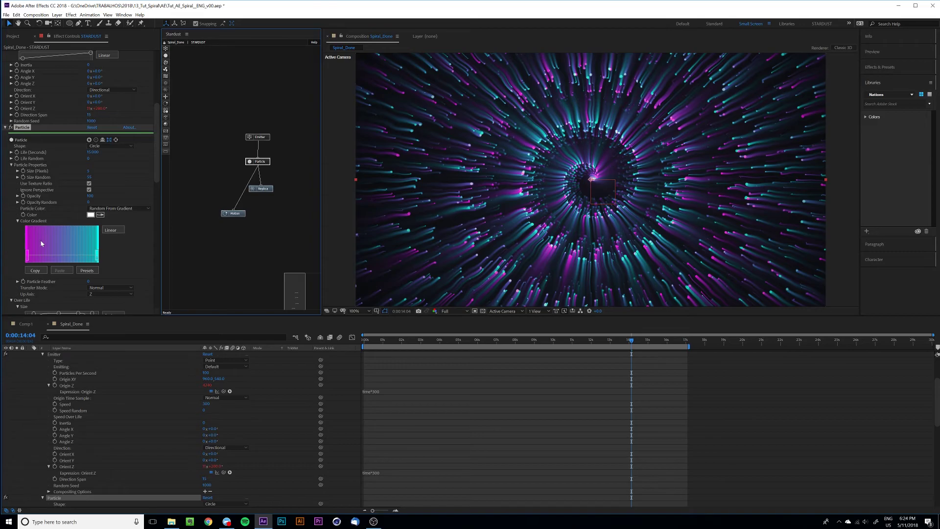
scroll(24, 239, down, 1)
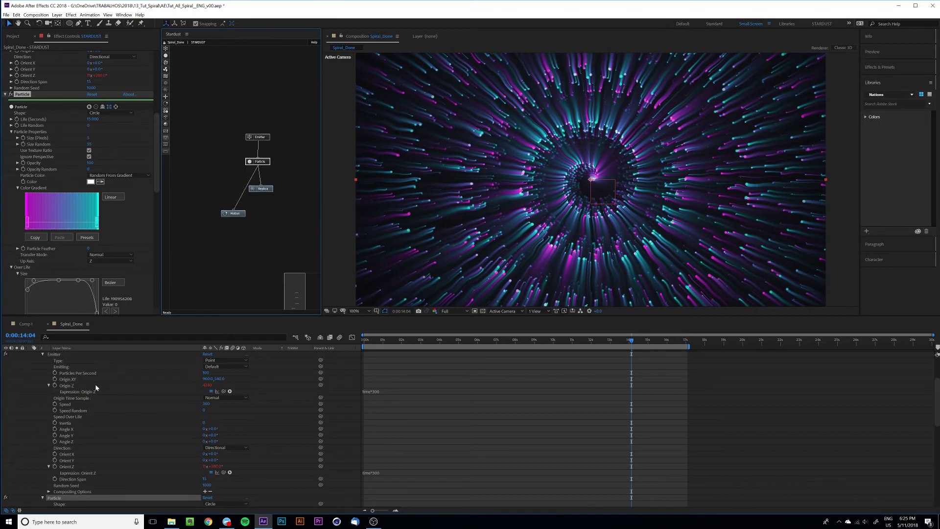
scroll(95, 384, up, 3)
click(58, 373)
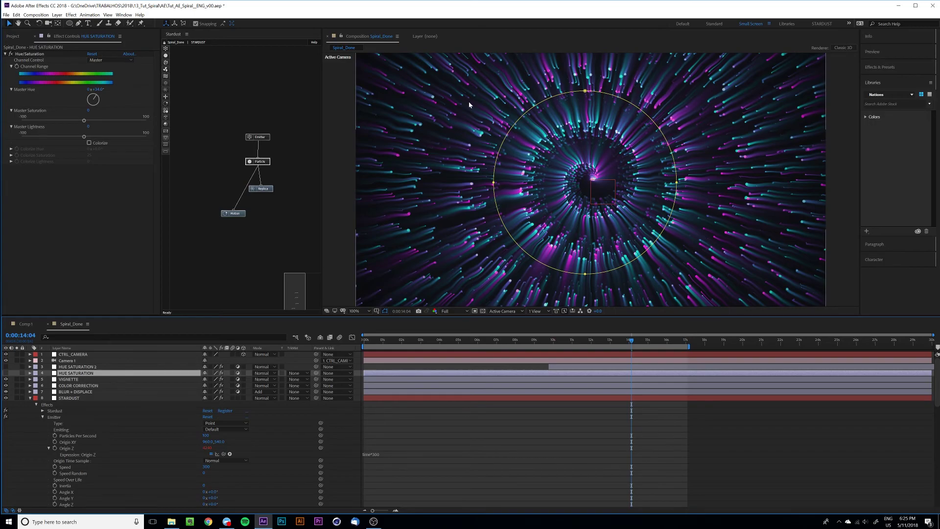
Make the HUE SATURATION layer visible and reveal its keyframed Mask 1 Mask Expansion
click(21, 54)
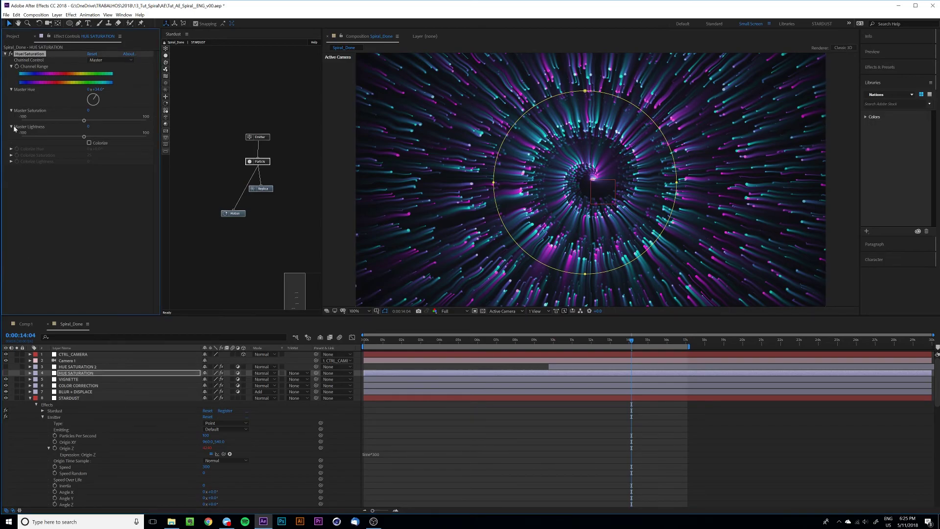
click(6, 373)
click(30, 373)
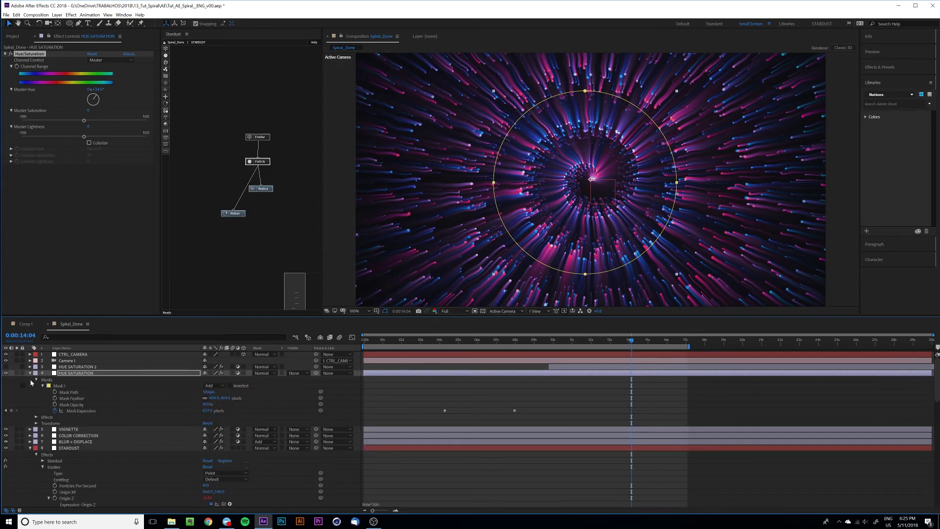
click(83, 413)
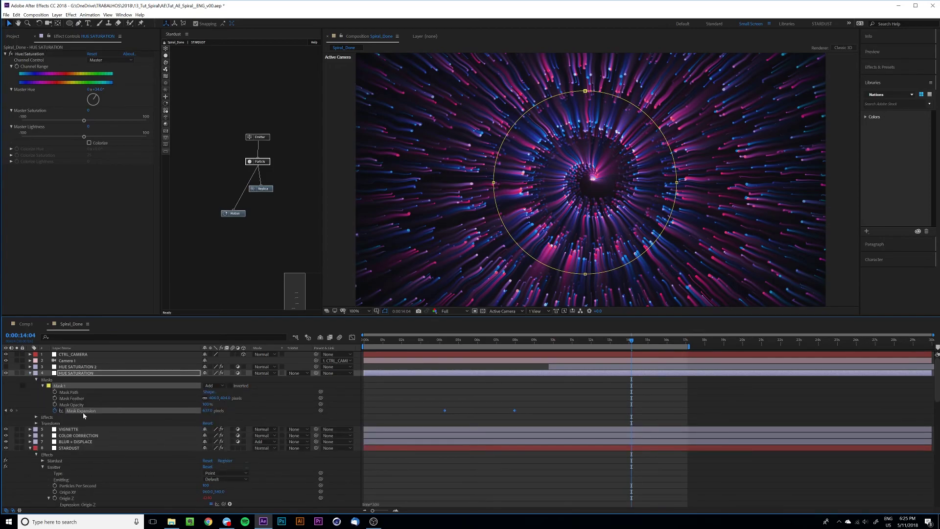
Scrub from 0:00:03:06 onward to watch the hue shift spread, with HUE SATURATION switched on
drag(450, 344, 423, 344)
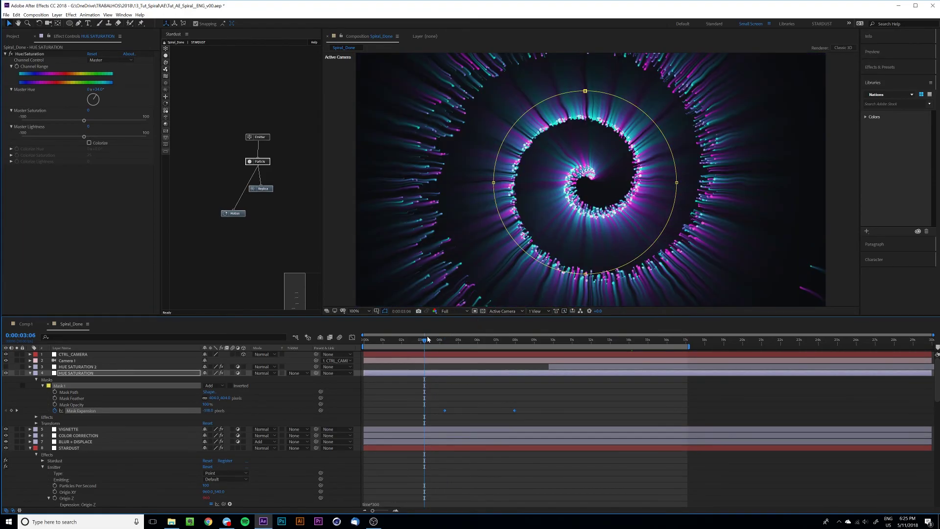
drag(421, 342, 651, 345)
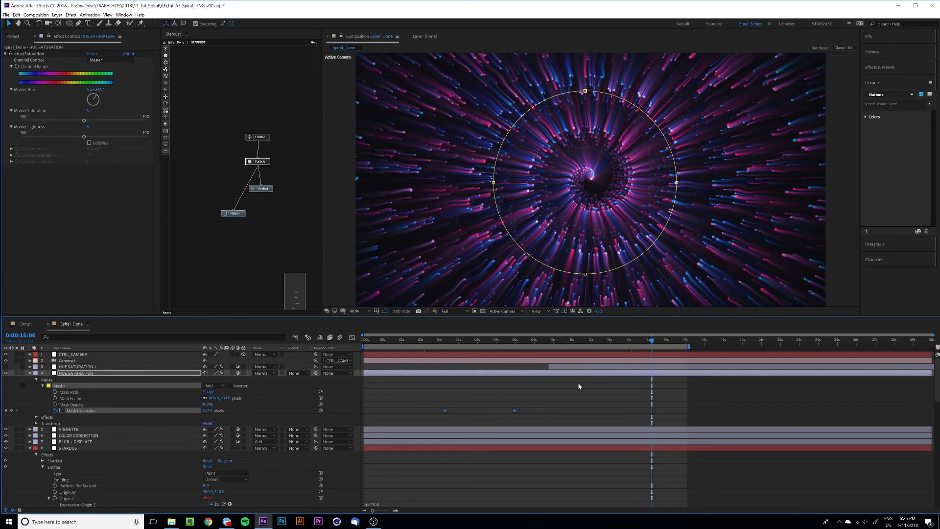
click(7, 372)
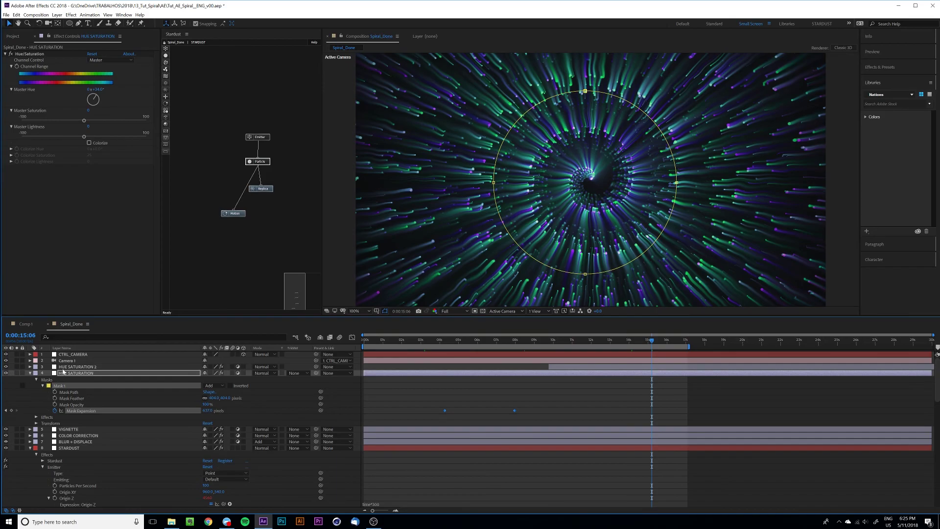